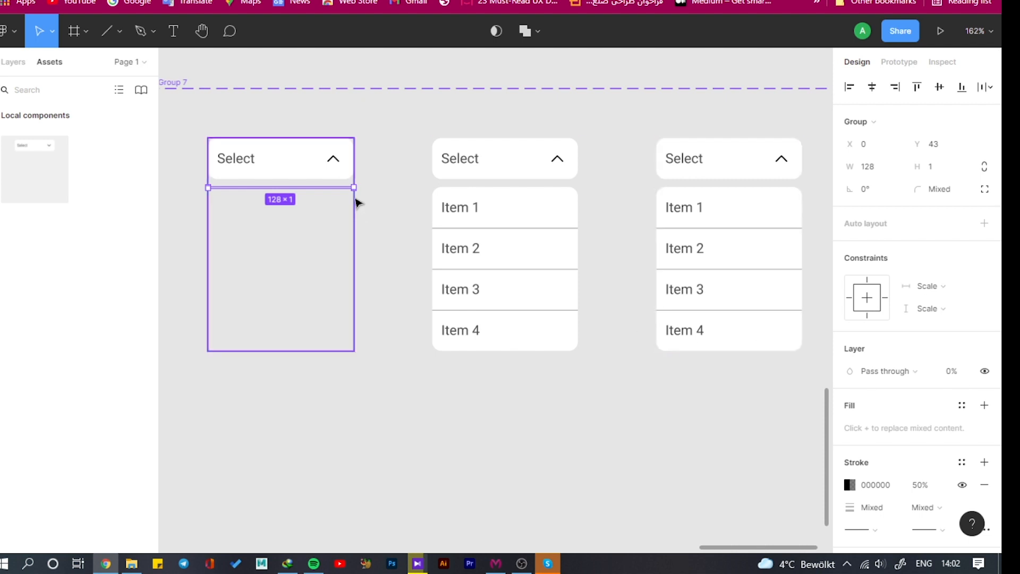
Set the rotation of the arrow icon in the first dropdown variant's header to 0°
left_click(331, 170)
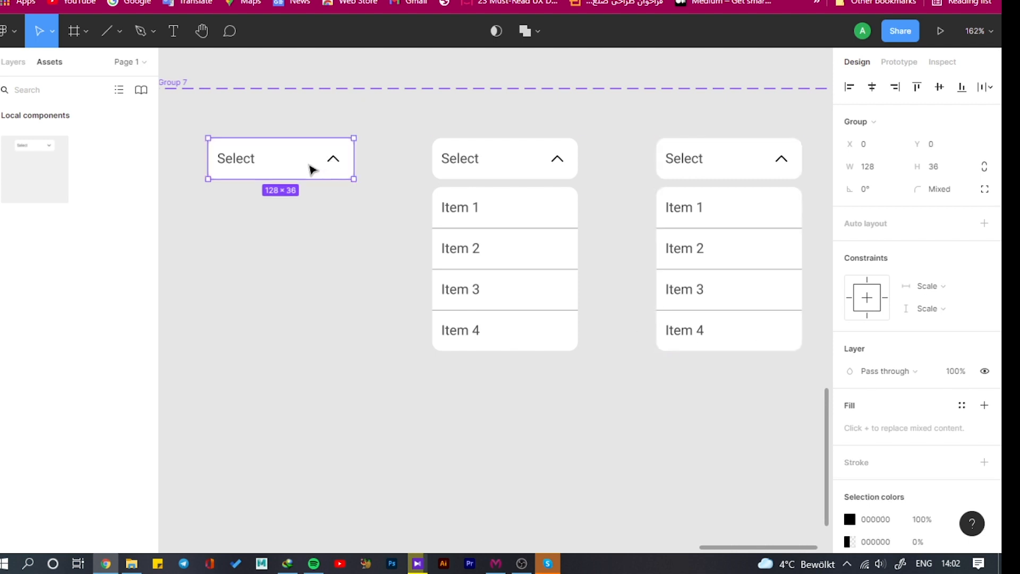
double_click(336, 164)
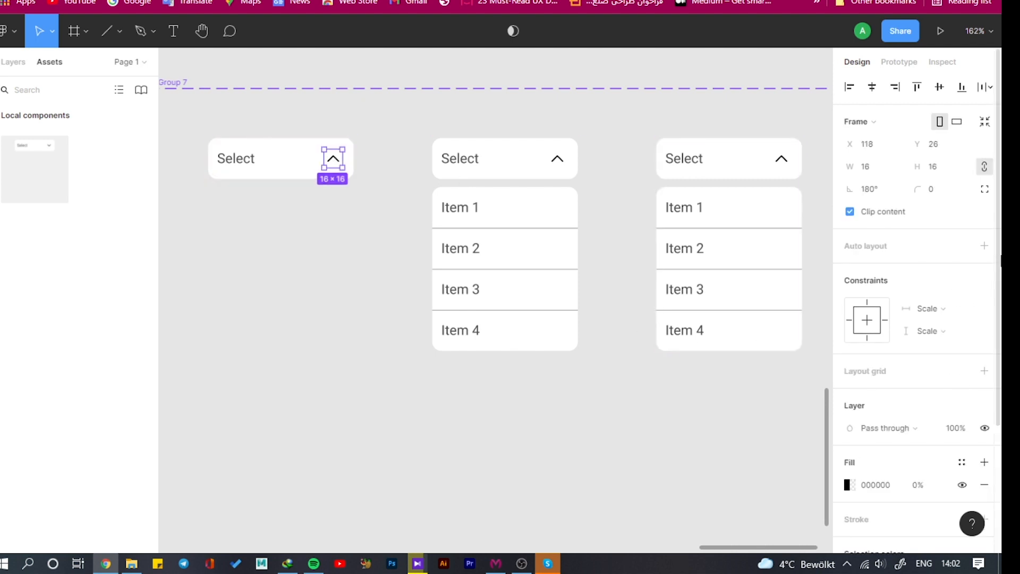
type("0")
key("Return")
left_click(277, 159)
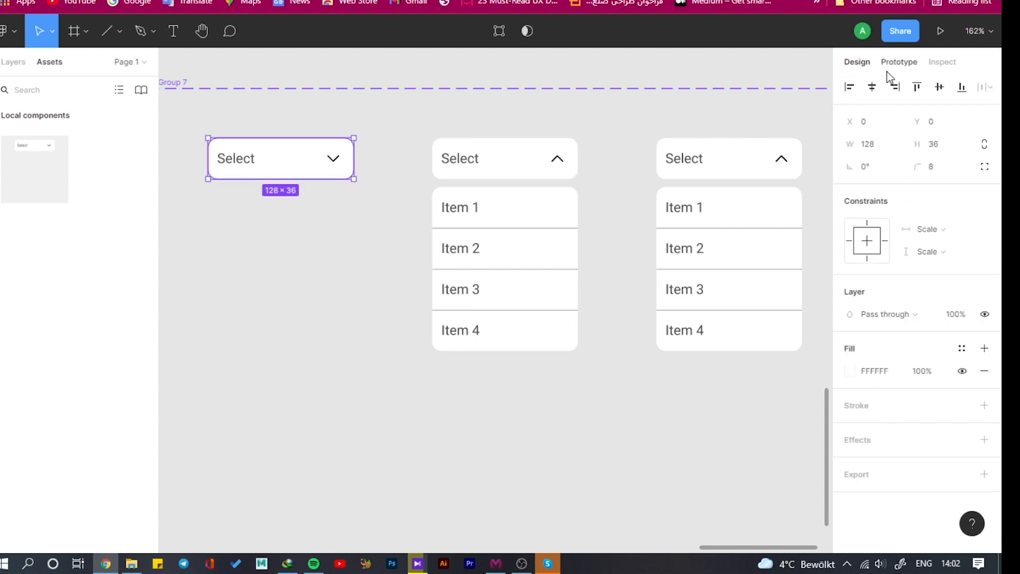
Set the opacity of the Item 4 row in the third variant to 0%
left_click(740, 167)
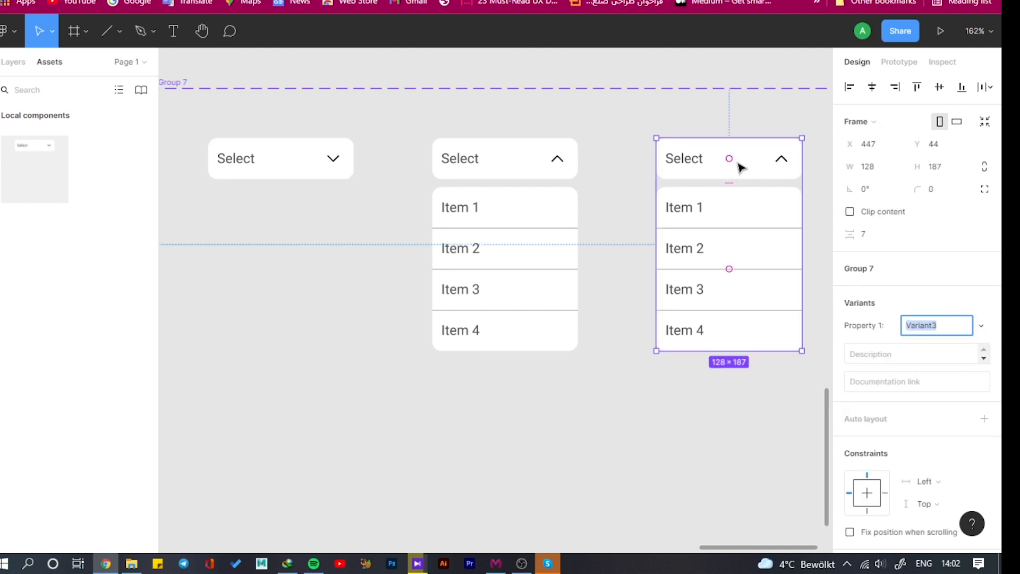
scroll(747, 264, "down", 3)
scroll(755, 262, "up", 3)
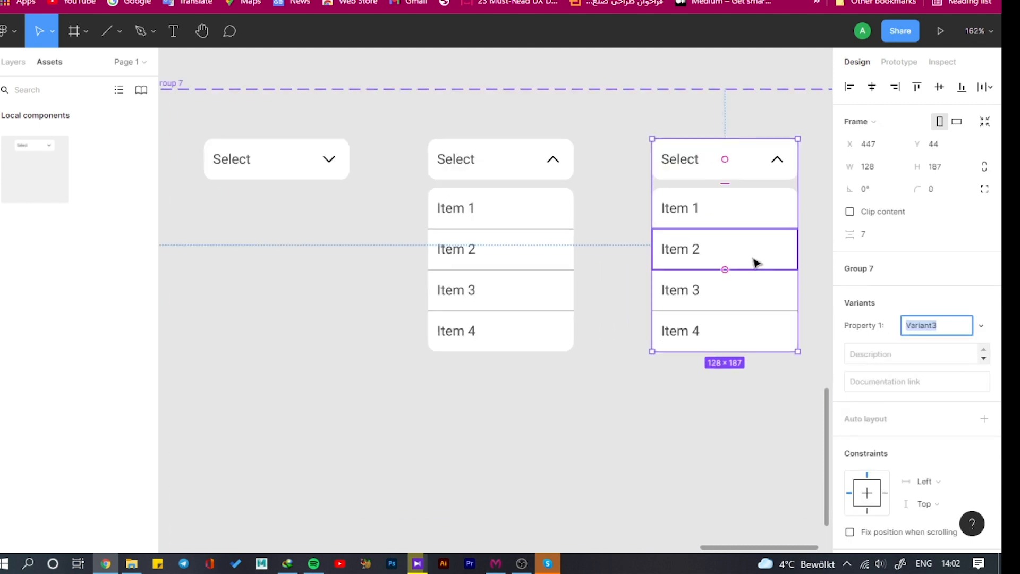
left_click(693, 338)
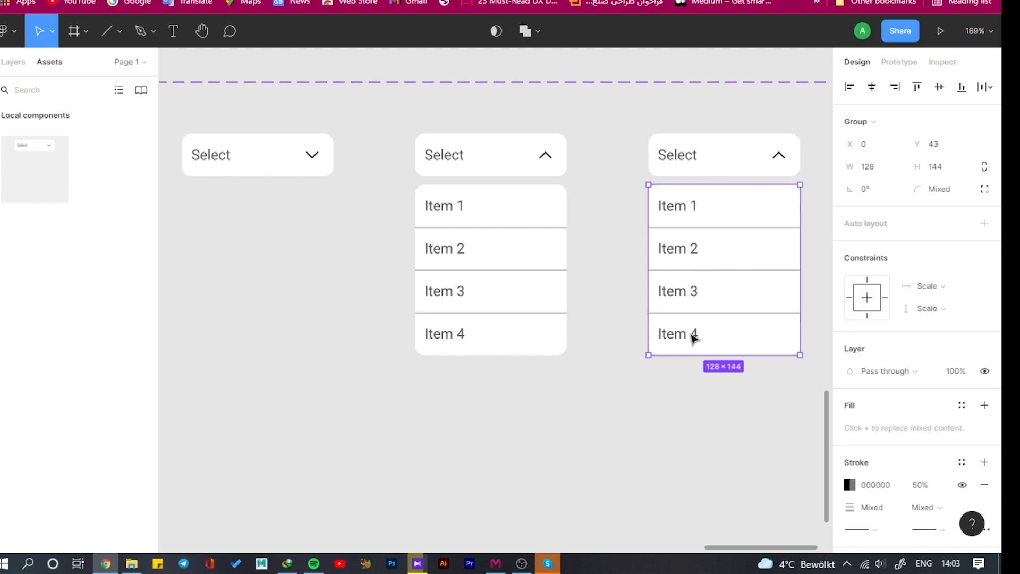
left_click(693, 337)
double_click(693, 336)
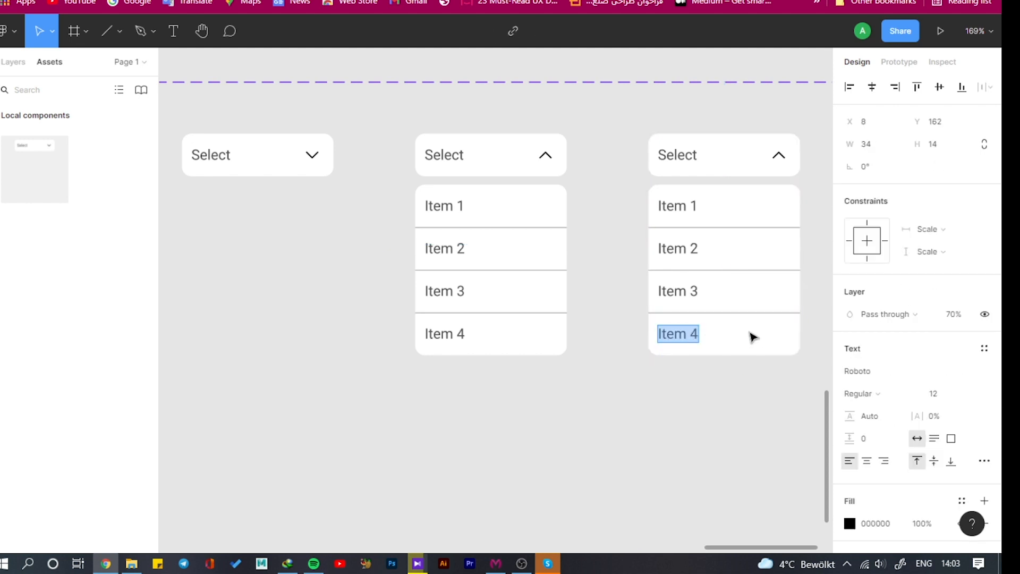
key("Escape")
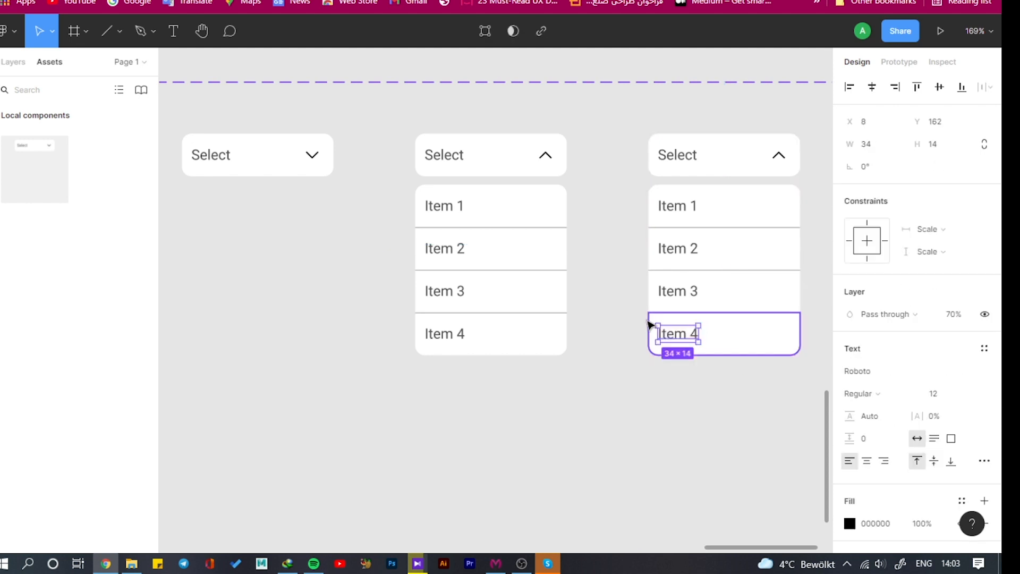
left_click_drag(760, 407, 675, 282)
left_click(680, 339)
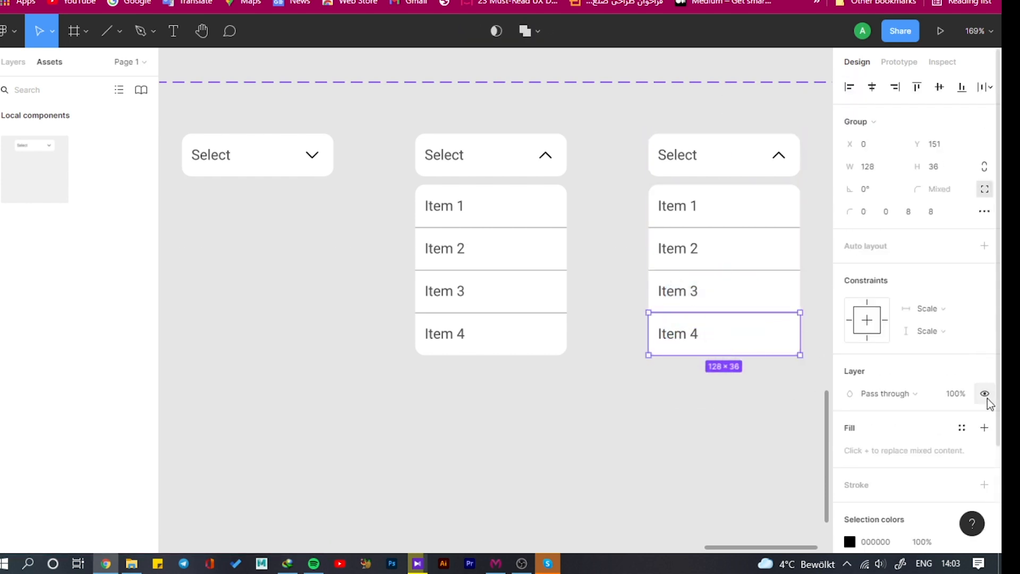
Set the opacity of the Item 3 and Item 2 rows in the third variant to 0%
left_click(716, 298)
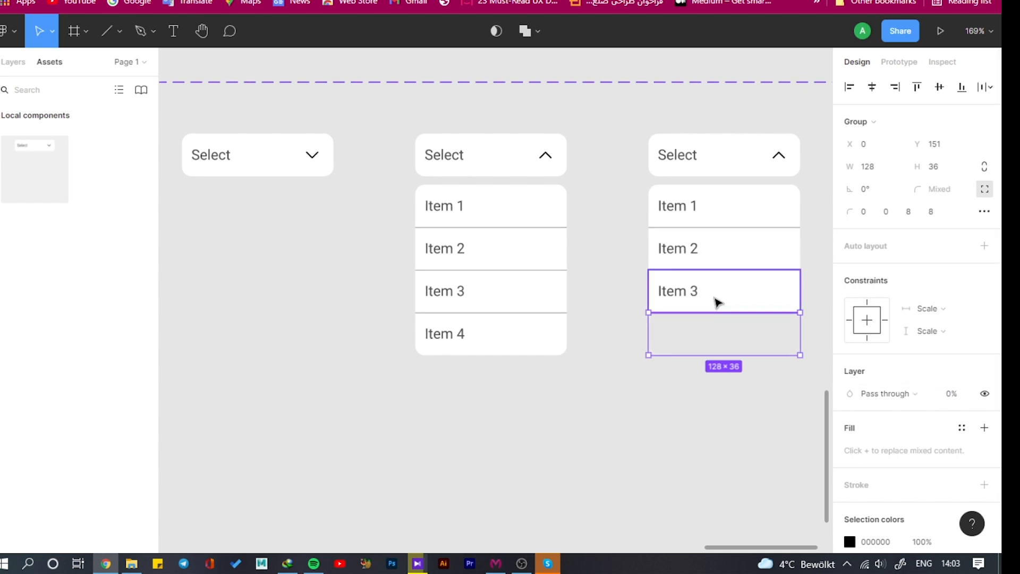
left_click(971, 372)
type("0")
left_click(754, 250)
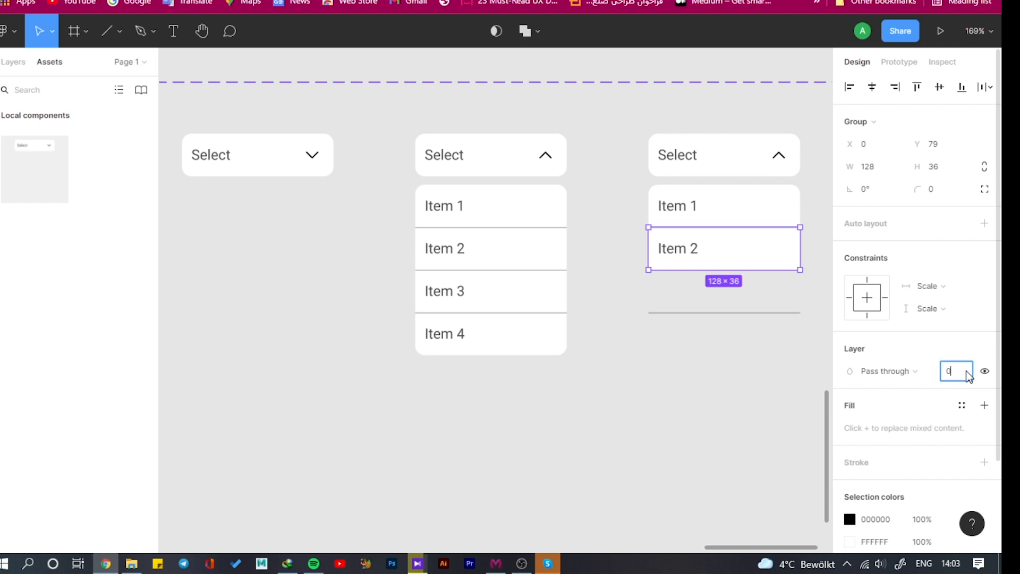
key("Return")
Set the opacity of the three divider lines in the third variant to 0%
left_click(728, 313)
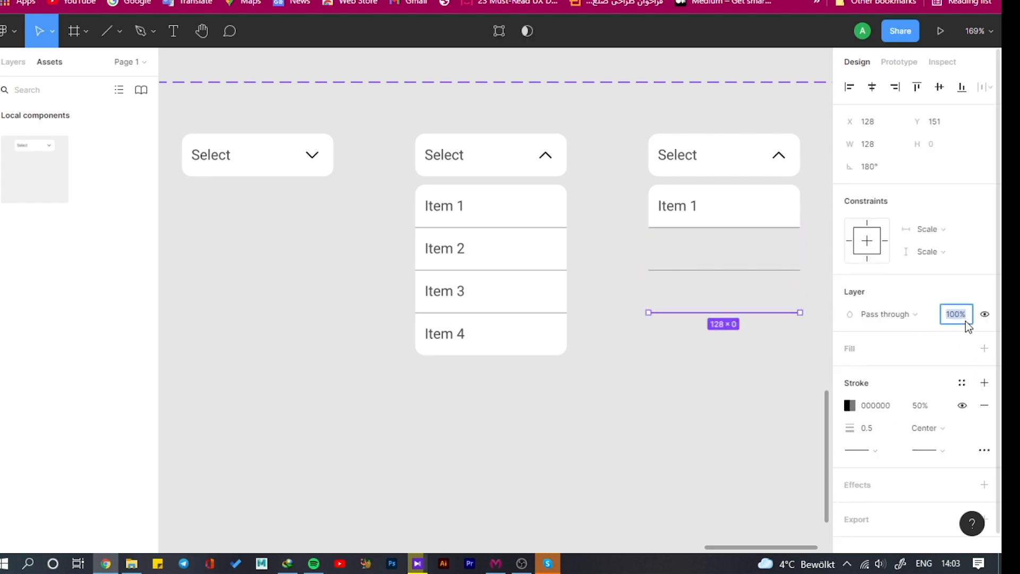
type("0")
key("Return")
left_click(733, 270)
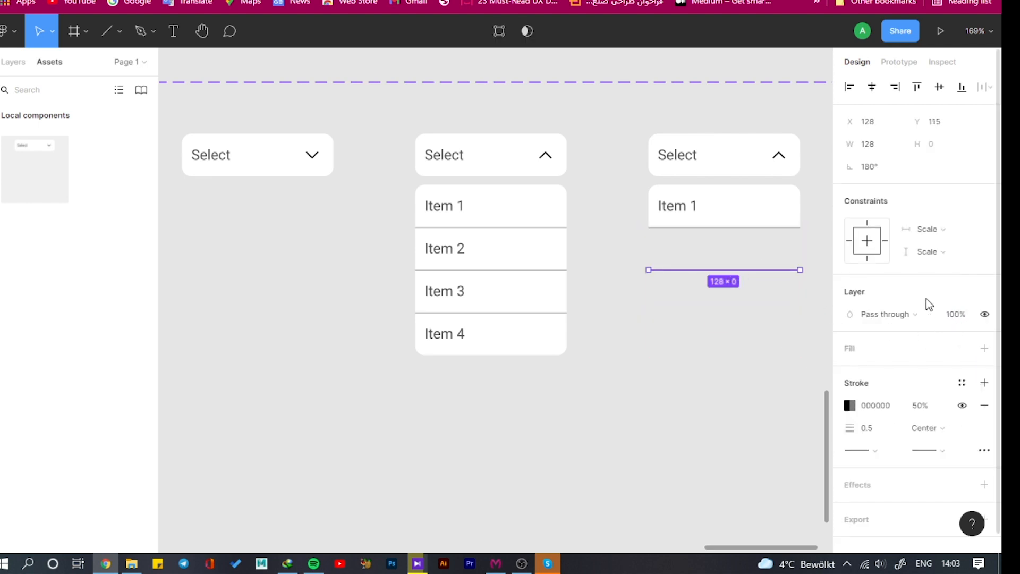
type("0")
key("Return")
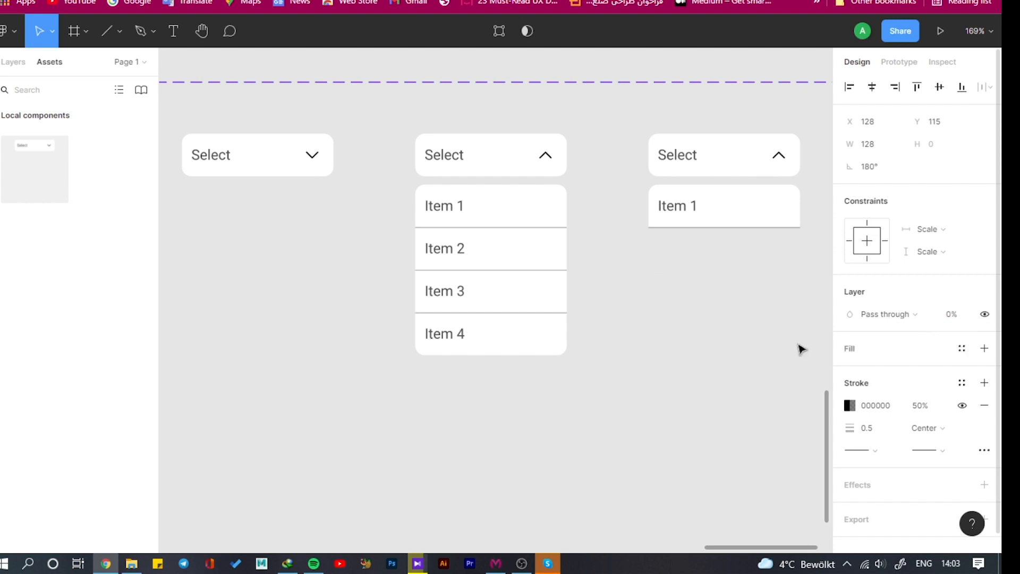
left_click(744, 402)
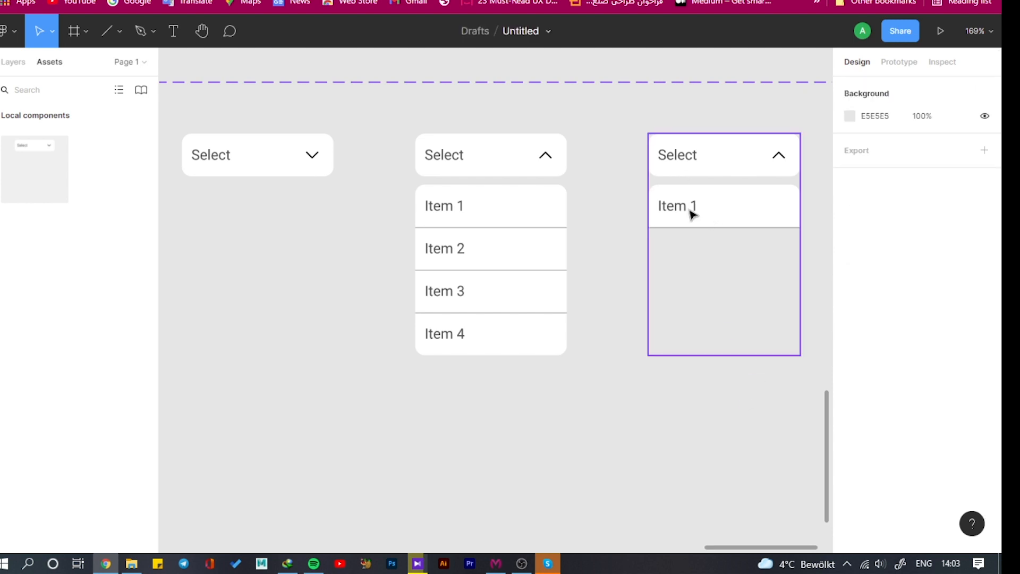
double_click(682, 228)
double_click(683, 227)
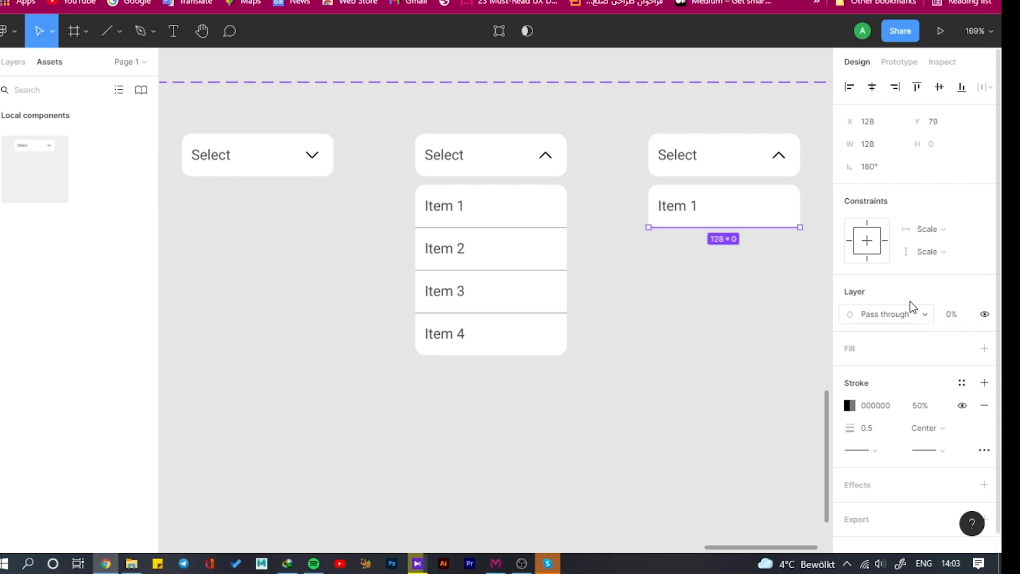
Set the opacity of the Item 1 background rectangle and the Select label in the third variant to 0%
left_click(753, 207)
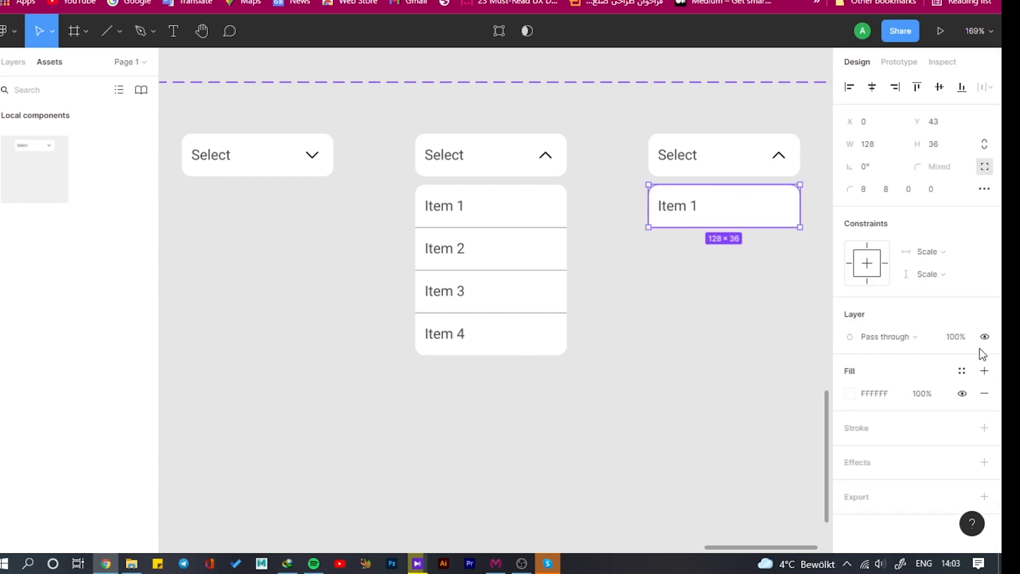
key("Return")
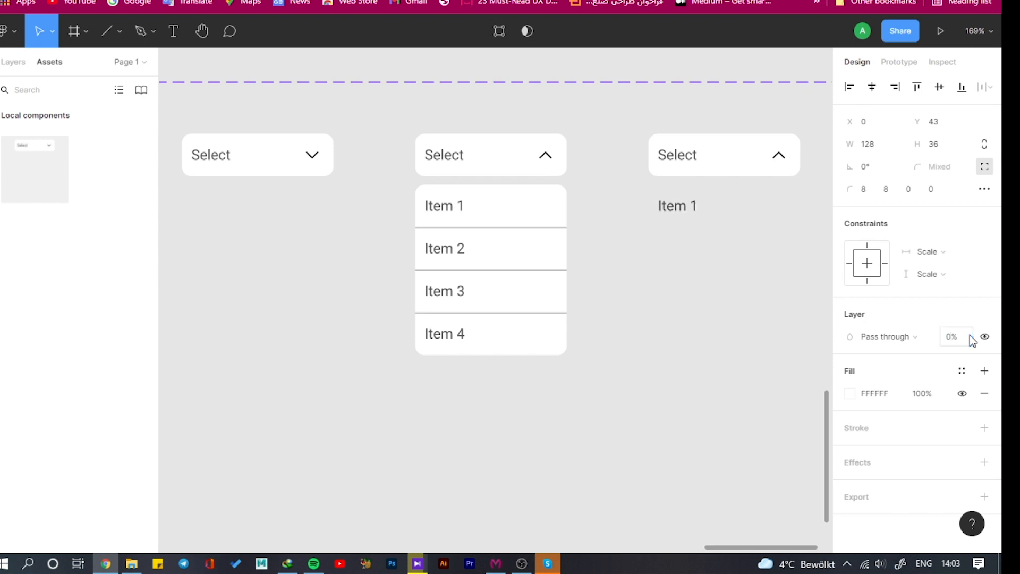
double_click(675, 153)
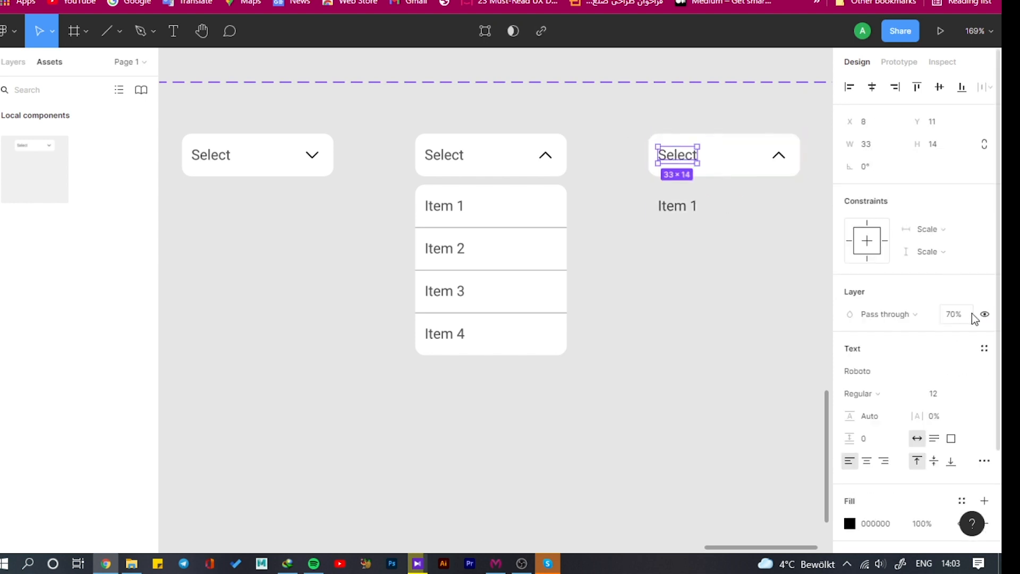
left_click(969, 320)
type("0")
key("Return")
Move the Item 1 text straight up into the third variant's header box, at Y 11
left_click(690, 210)
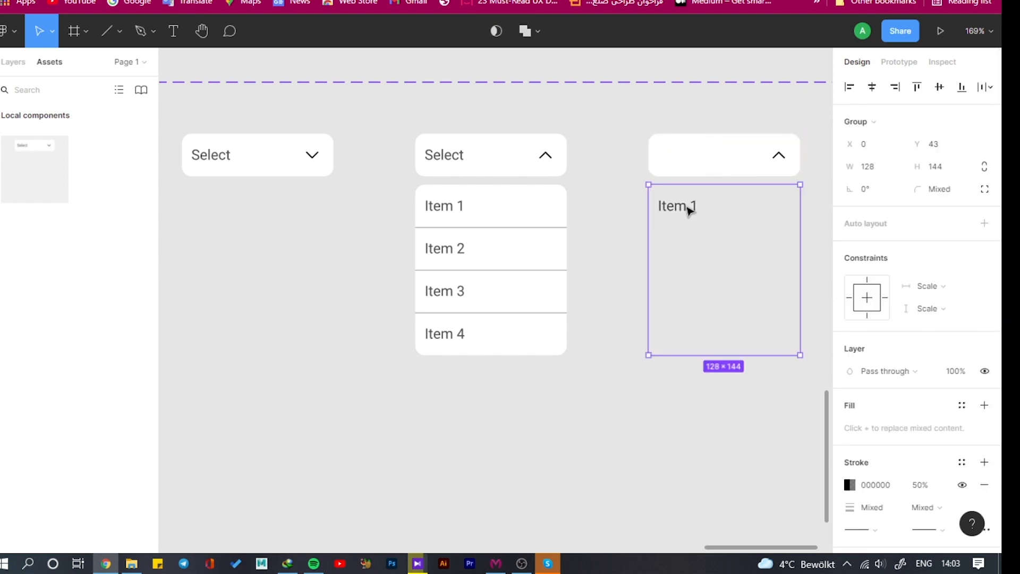
double_click(689, 210)
double_click(689, 210)
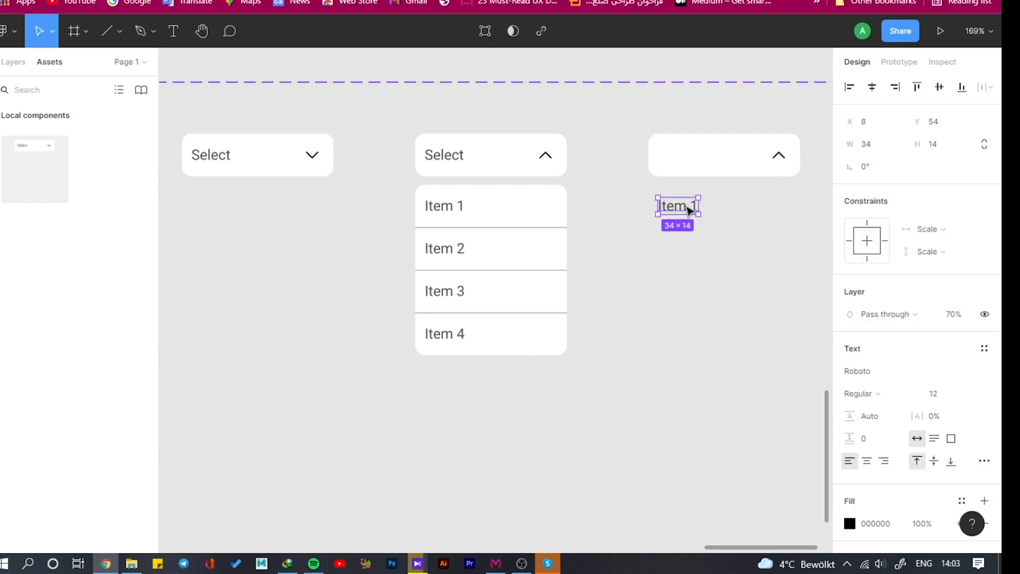
key("shift+Up")
key("shift+Up")
key("shift+Up")
key("shift+Up")
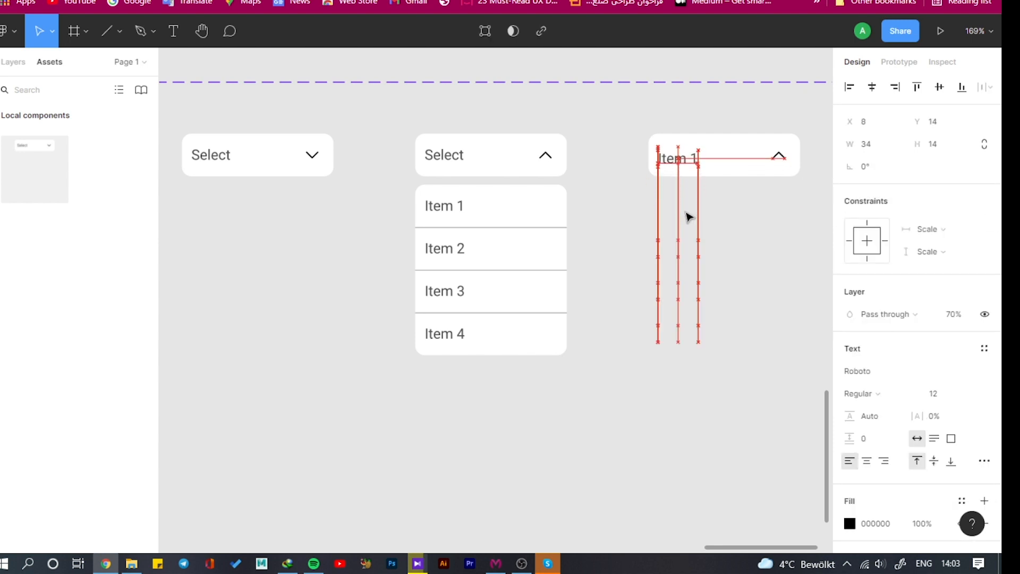
key("Up")
key("Up")
key("Up")
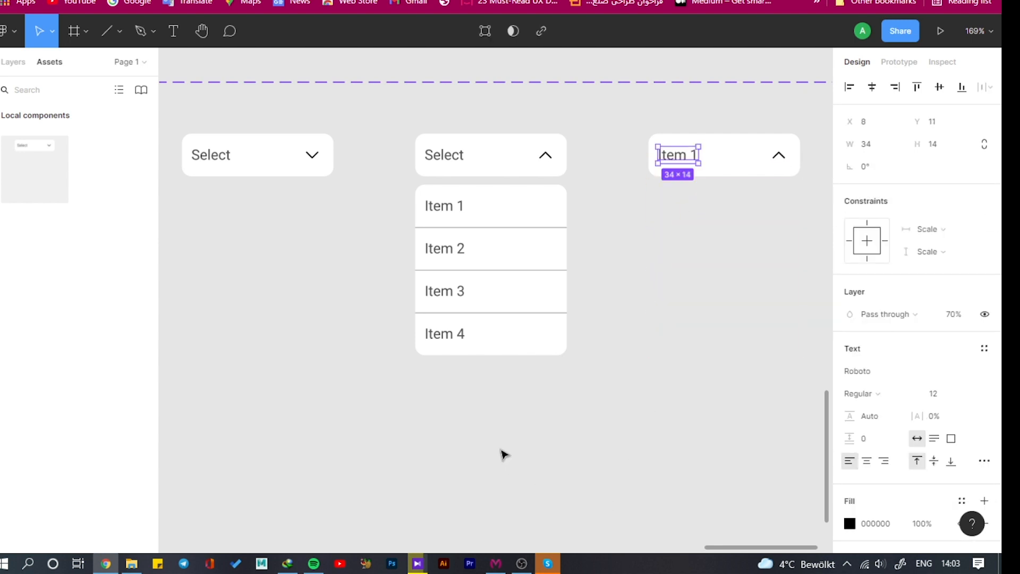
left_click(503, 454)
Add a fourth variant to the Group 7 component set, based on the open dropdown variant
scroll(444, 349, "down", 5)
left_click(481, 258)
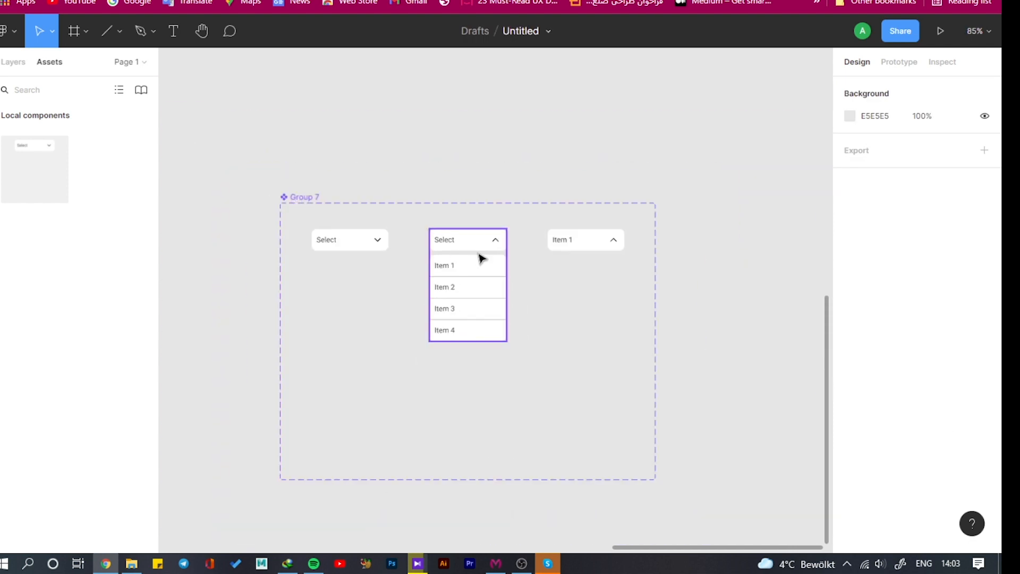
left_click(644, 469)
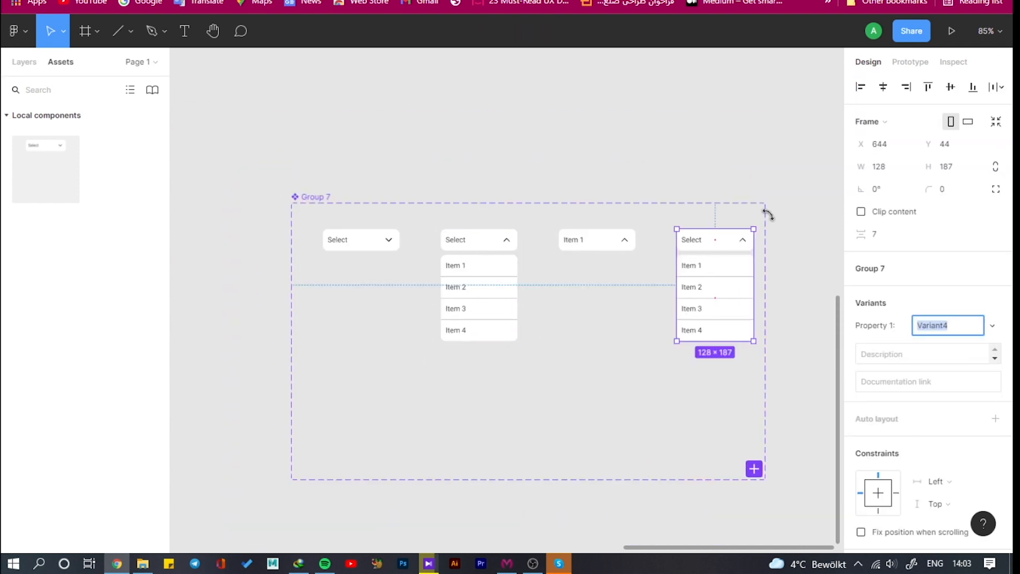
Set the opacity of the Item 4 and Item 3 rows in the fourth variant to 0%
scroll(725, 264, "up", 5)
left_click(681, 378)
left_click(976, 395)
type("0")
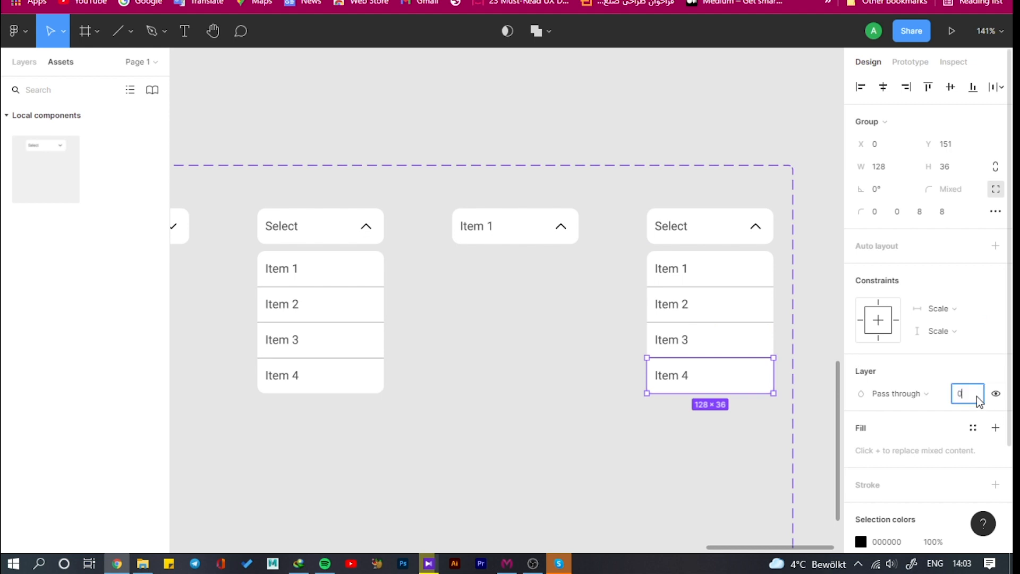
key("Return")
left_click(718, 341)
left_click(973, 394)
type("0")
key("Return")
Set the opacity of the Item 1 row and of the Item 2 background rectangle in the fourth variant to 0%
left_click(722, 272)
left_click(980, 394)
type("0")
key("Return")
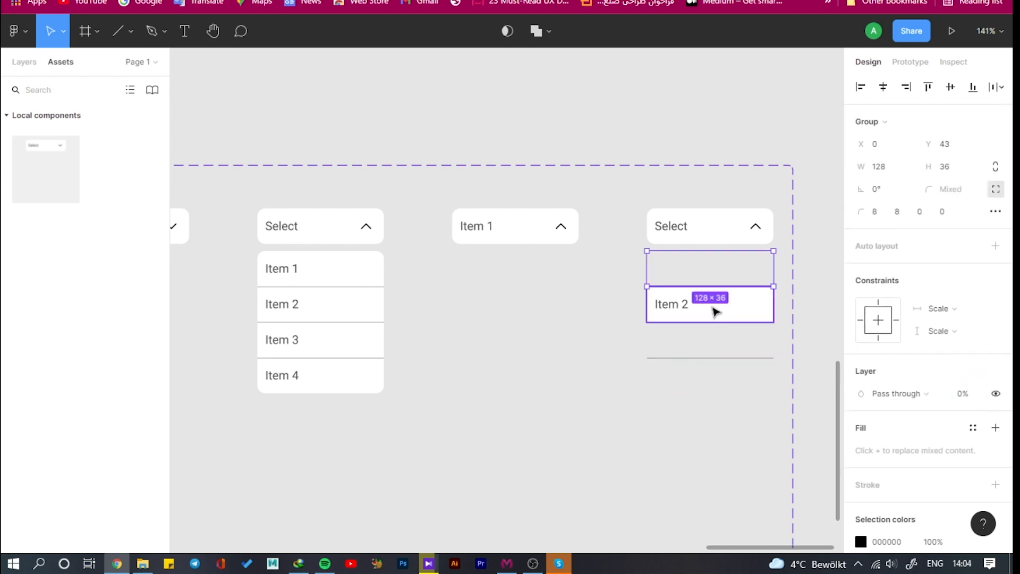
left_click(712, 310)
left_click(934, 371)
type("0")
key("Return")
Set the opacity of the three divider lines in the fourth variant to 0%
left_click(735, 359)
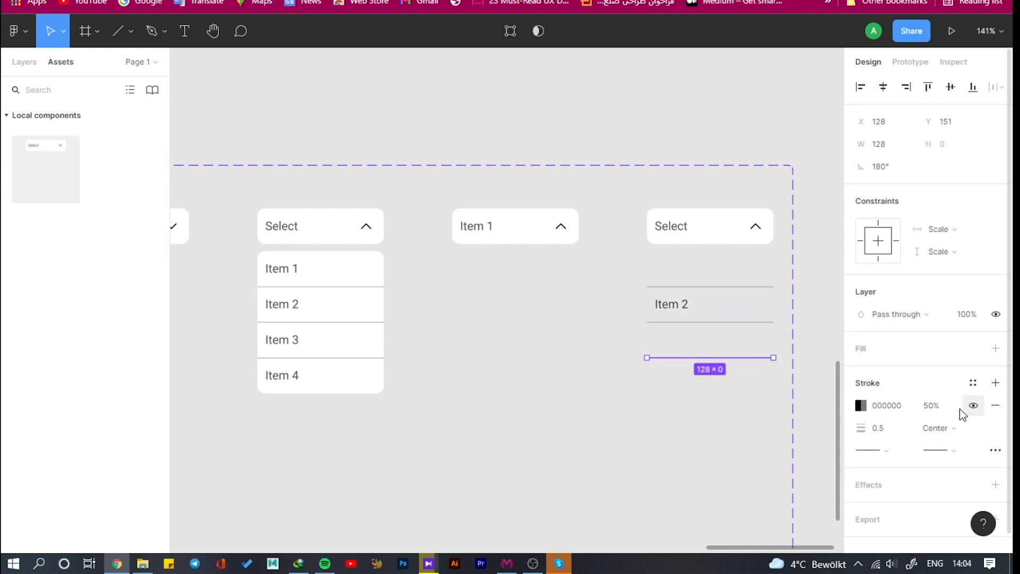
left_click(983, 312)
type("0")
key("Return")
left_click(736, 322)
left_click(979, 313)
type("0")
key("Return")
left_click(736, 287)
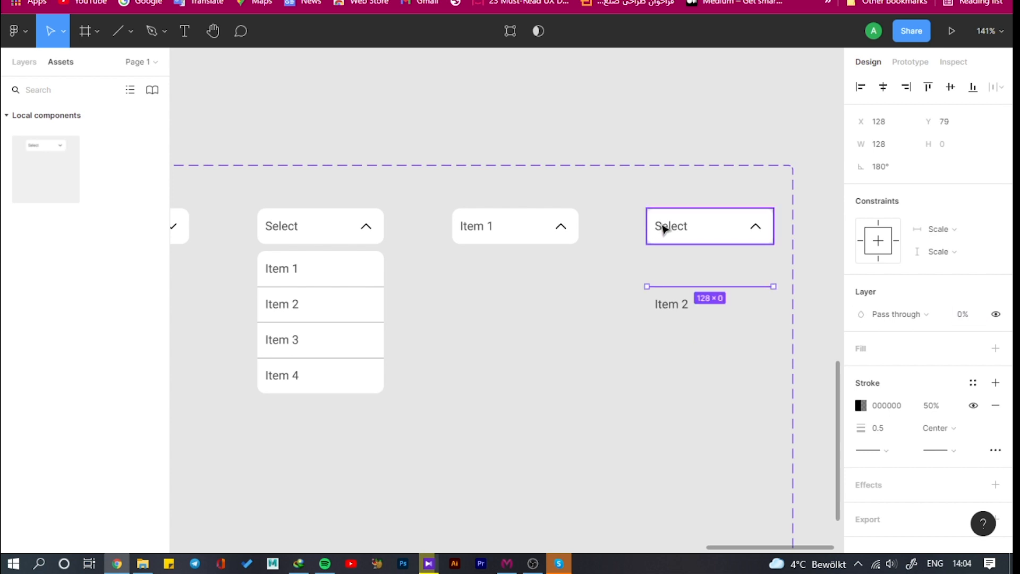
Set the opacity of the Select label in the fourth variant's header to 0%
double_click(663, 228)
left_click(977, 313)
type("0")
key("Return")
Move the Item 2 text straight up into the fourth variant's header box, at Y 12
left_click(680, 308)
double_click(679, 307)
key("Up")
key("Up")
key("Up")
key("Up")
key("Up")
key("Up")
key("Up")
key("Up")
key("Up")
key("Up")
key("Up")
key("Up")
key("Up")
key("Up")
key("Up")
key("Up")
key("Up")
key("Up")
key("Up")
key("Up")
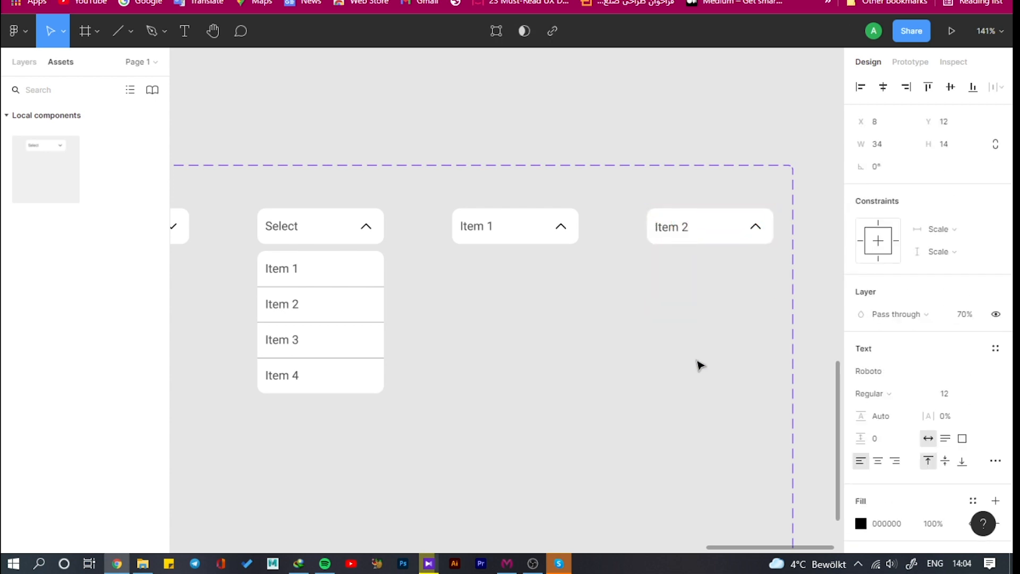
Add a fifth variant to the Group 7 component set, based on the open dropdown variant
scroll(569, 272, "down", 5)
left_click(455, 269)
left_click(690, 464)
Set the opacity of the Item 4 and Item 2 rows in the fifth variant to 0%
scroll(765, 325, "up", 4)
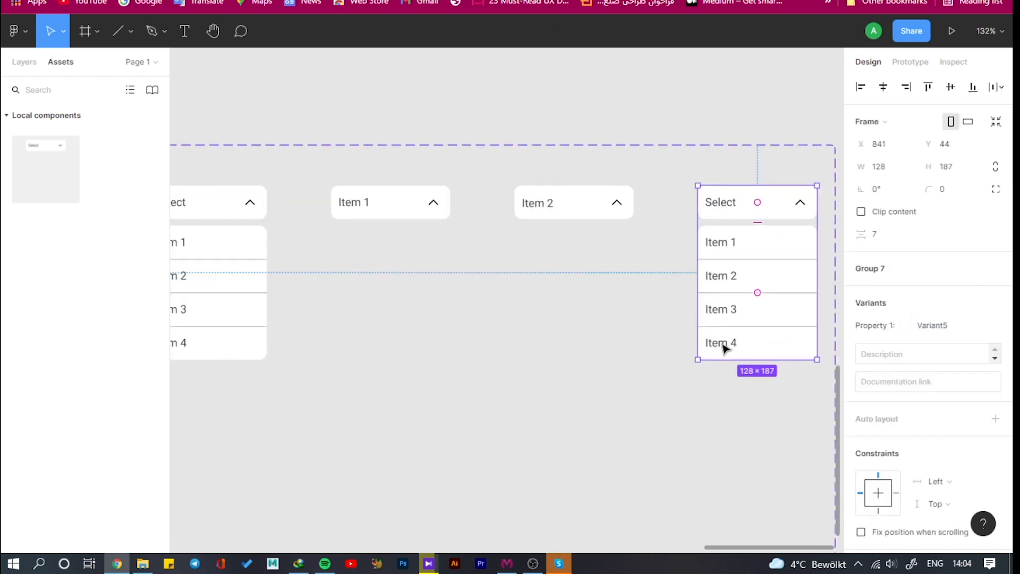
double_click(725, 348)
left_click(975, 396)
type("0")
key("Return")
left_click(791, 310)
left_click(786, 280)
left_click(972, 372)
type("0")
key("Return")
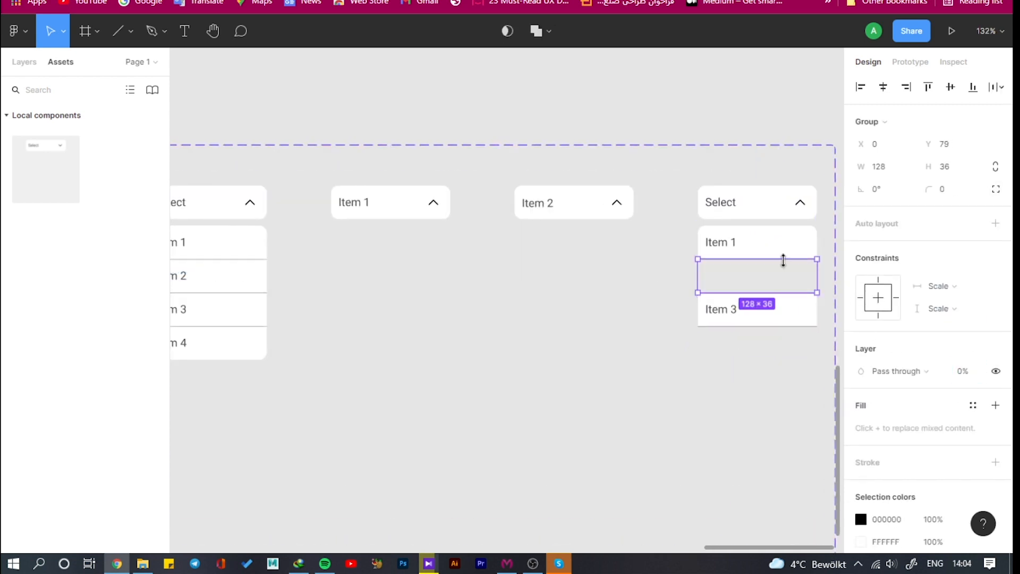
Set the opacity of the Item 1 row and the divider line directly below it in the fifth variant to 0%
left_click(782, 246)
left_click(978, 394)
type("0")
left_click(719, 315)
left_click(768, 260)
left_click(969, 314)
type("0")
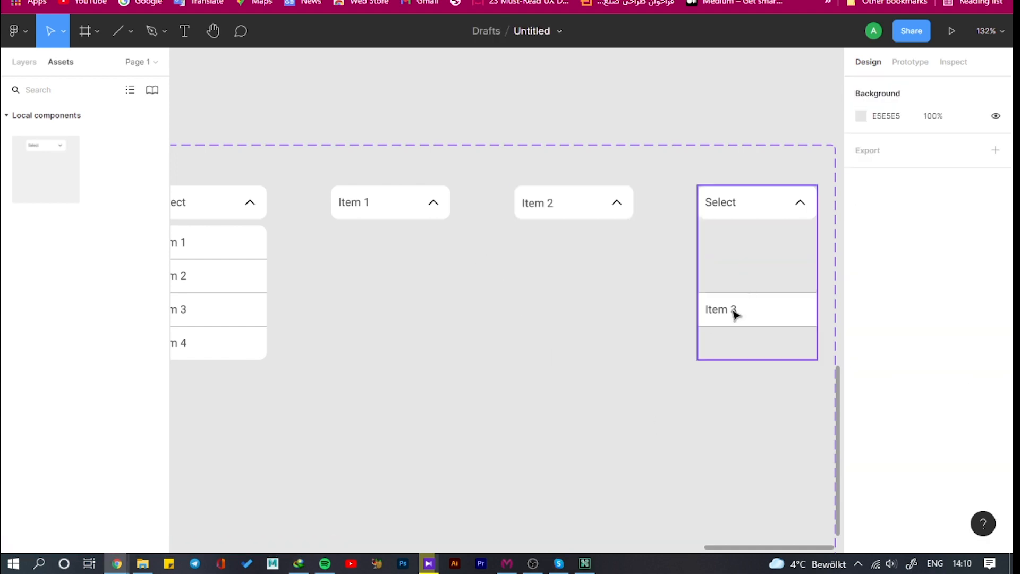
Set the opacity of the Select label in the fifth variant's header to 0%
left_click(735, 314)
left_click(725, 314)
left_click(721, 202)
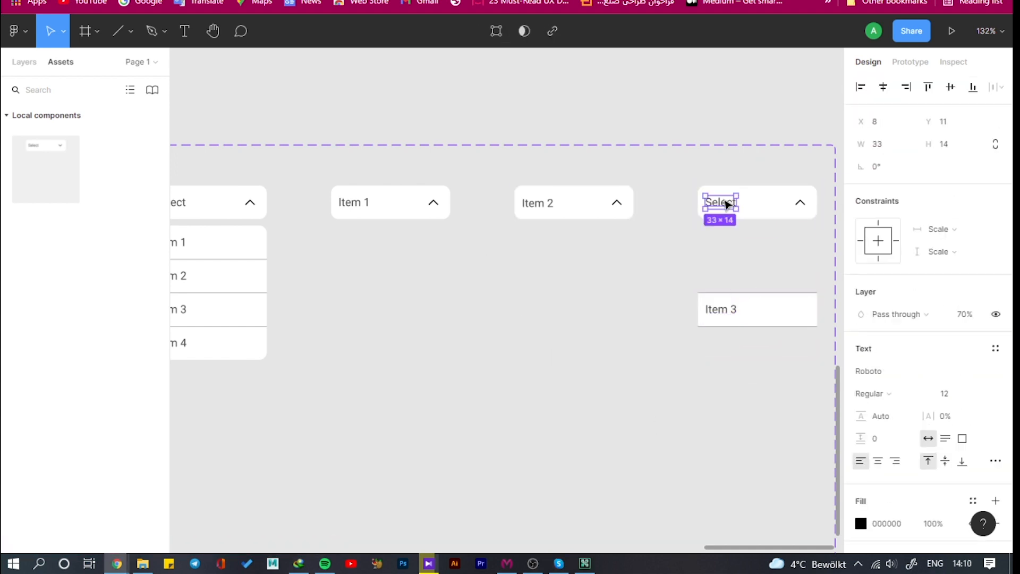
left_click(975, 314)
type("0")
Move the Item 3 label in the fifth variant up into its header, to Y 12
double_click(726, 315)
double_click(726, 315)
key("Up")
key("Up")
key("Up")
key("Up")
key("Up")
key("Up")
key("Up")
key("Up")
key("Up")
key("Up")
key("Up")
key("Up")
key("Up")
key("Up")
key("Up")
key("Up")
key("Up")
key("Up")
key("Up")
key("Up")
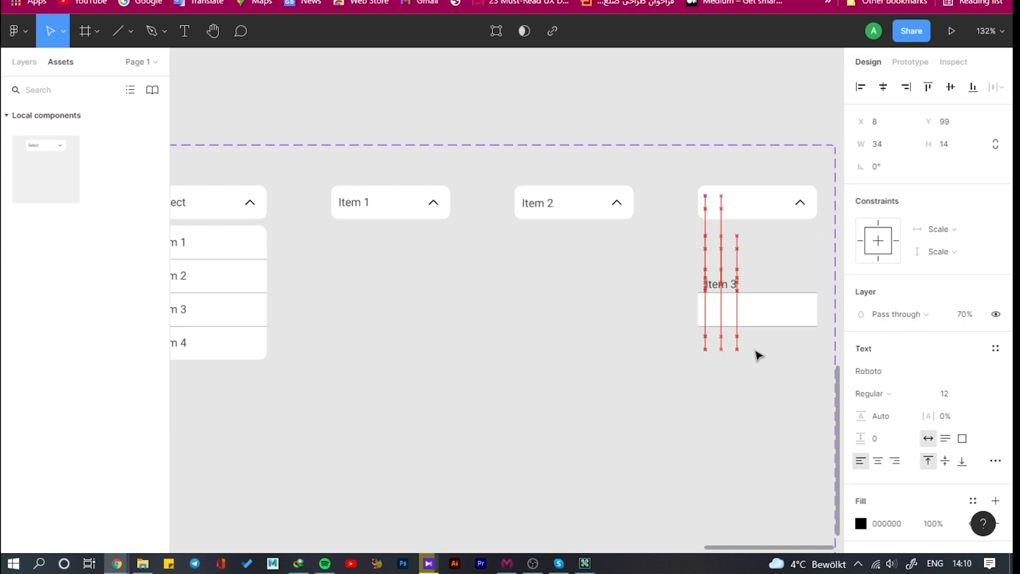
key("Up")
key("Up")
key("Up")
key("Up")
key("Up")
key("Up")
key("Up")
key("Up")
key("Up")
key("Up")
key("Up")
key("Up")
key("Up")
key("Up")
key("Up")
key("Up")
key("Up")
key("Up")
key("Up")
key("Up")
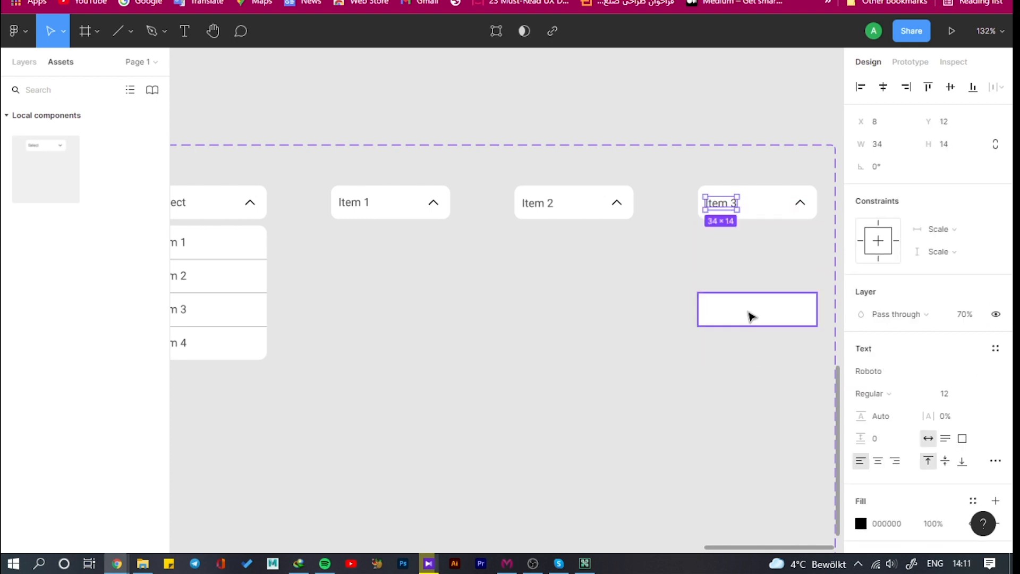
Set the opacity of the Item 3 row's background in the fifth variant to 0%
left_click(751, 314)
left_click(969, 314)
type("0")
left_click(828, 322)
Set the opacity of the two remaining divider lines in the fifth variant to 0%
double_click(713, 327)
double_click(712, 327)
left_click(735, 293, "shift")
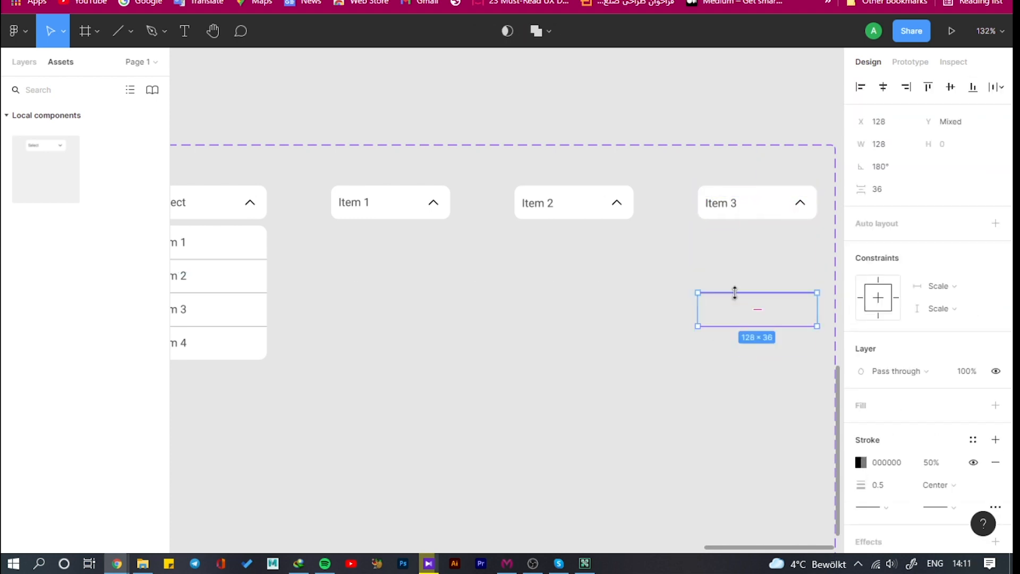
left_click(973, 368)
type("0")
key("Return")
Add a sixth variant to the Group 7 component set, based on the open dropdown variant
scroll(545, 402, "down", 3)
left_click(319, 316)
left_click(744, 507)
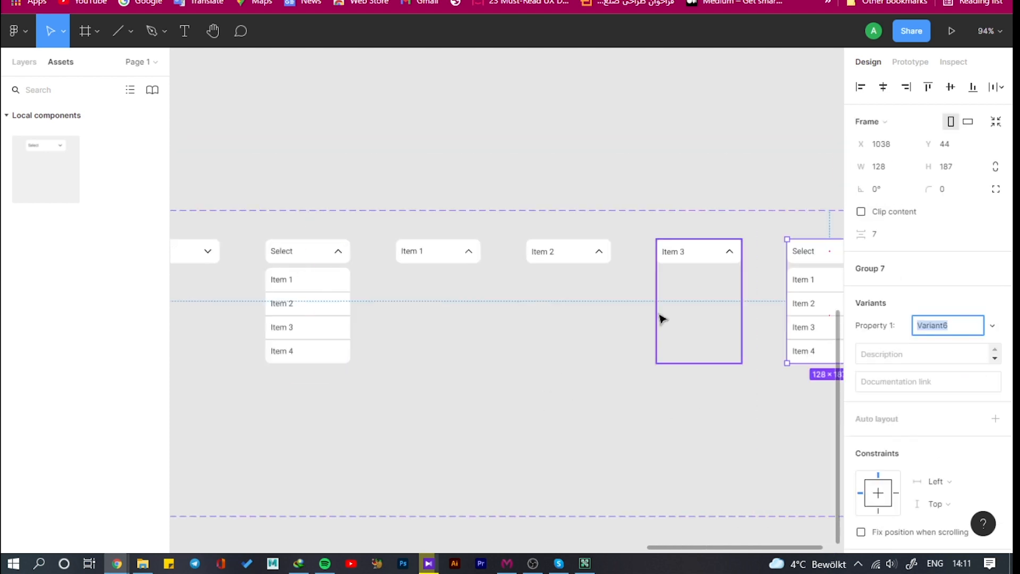
Set the opacity of the Item 1, Item 2 and Item 3 rows in the sixth variant to 0%
scroll(478, 288, "down", 5)
scroll(675, 314, "up", 6)
scroll(676, 313, "up", 5)
double_click(638, 255)
left_click(638, 209, "shift")
left_click(637, 303, "shift")
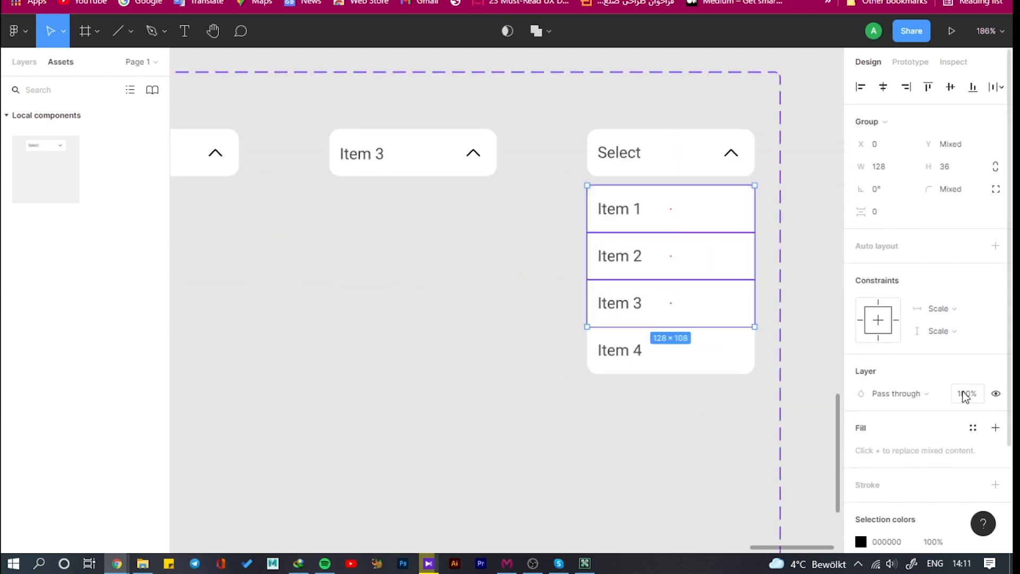
left_click(968, 393)
type("0")
key("Return")
Set the opacity of all three divider lines in the sixth variant to 0%
left_click(635, 349)
left_click(638, 279)
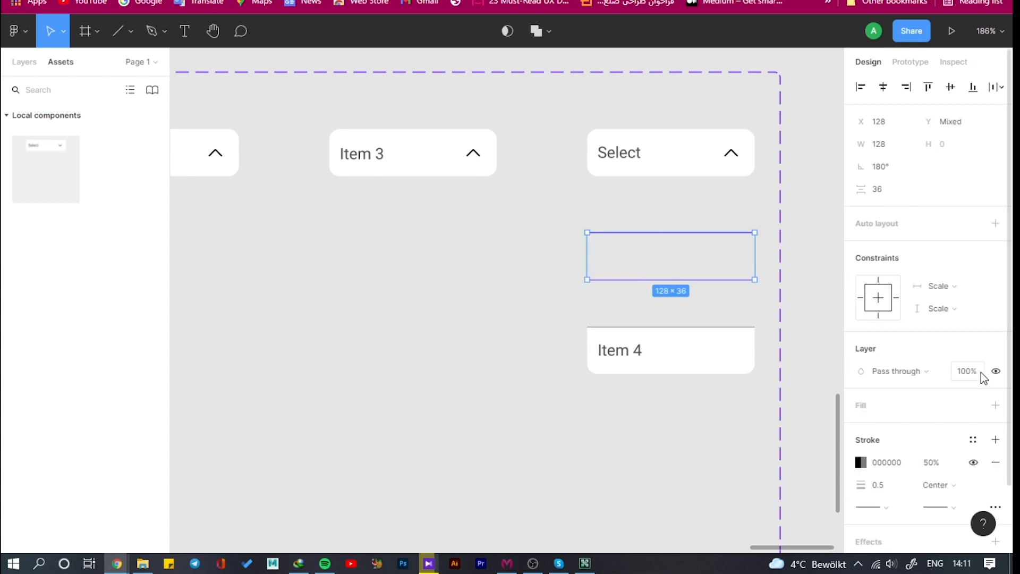
left_click(976, 371)
type("0")
left_click(637, 327)
left_click(967, 314)
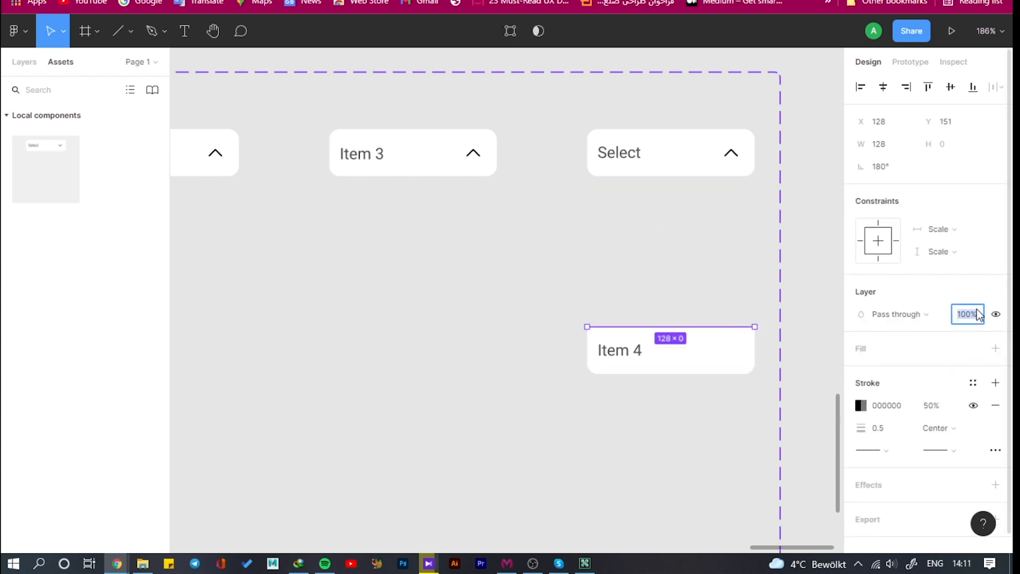
type("0")
Hide the Select label in the sixth variant's header and move the Item 4 label up into its place
left_click(623, 161)
double_click(624, 353)
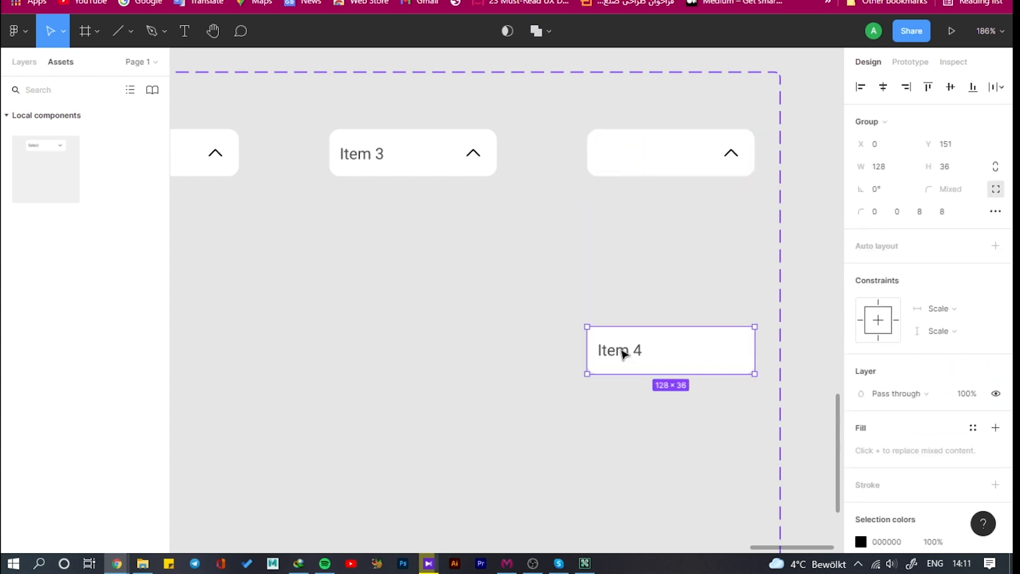
key("Up")
key("Up")
key("Up")
key("Up")
key("Up")
key("Up")
key("Up")
key("Up")
key("Up")
key("Up")
key("shift+Up")
key("shift+Up")
key("shift+Up")
key("shift+Up")
key("shift+Up")
key("shift+Up")
key("shift+Up")
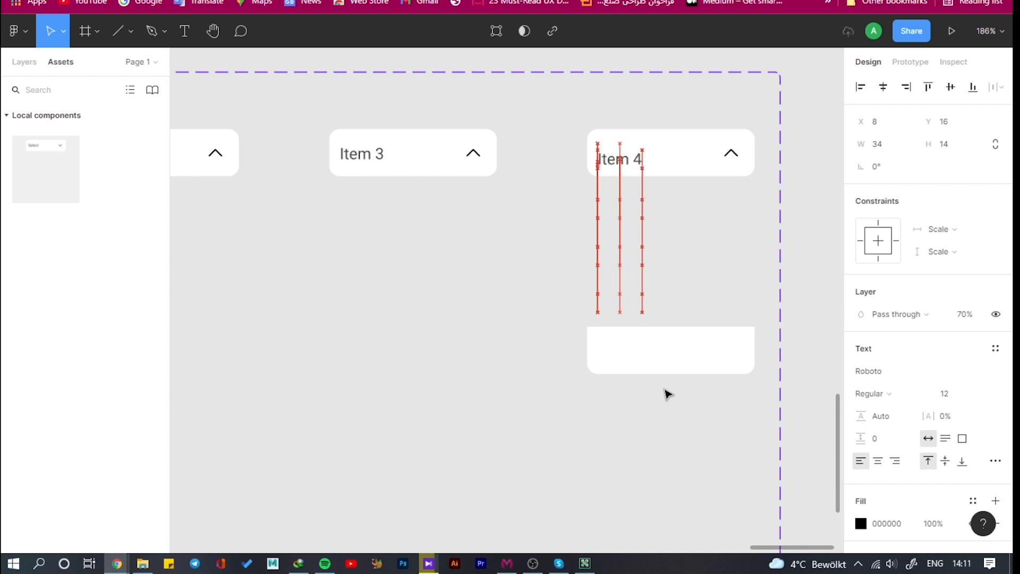
Set the opacity of the Item 4 row's background in the sixth variant to 0%
left_click(656, 346)
left_click(978, 337)
type("0")
left_click(678, 433)
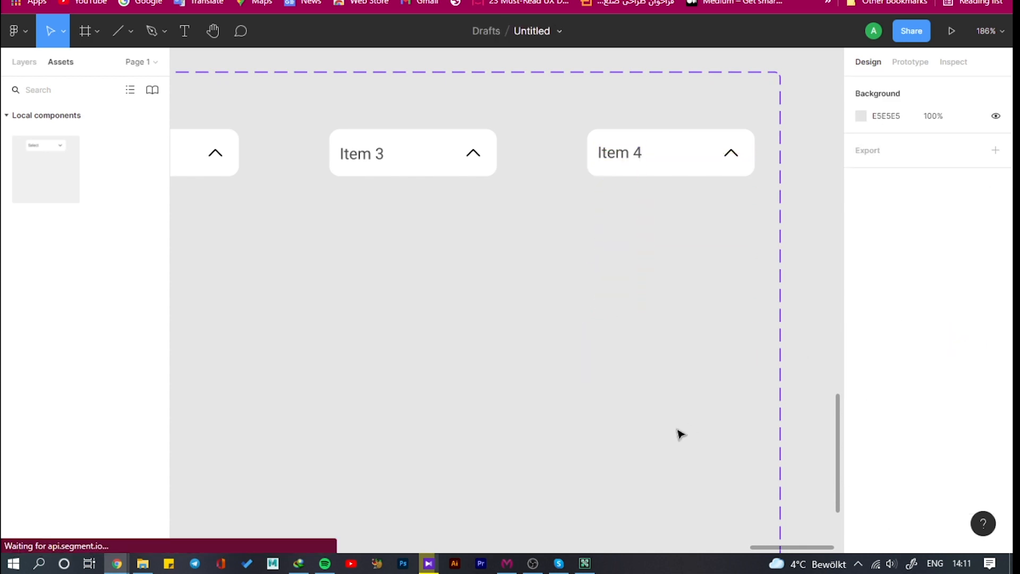
Set the rotation of the arrow icon in the Item 1 variant's header to 0°
scroll(648, 354, "down", 5)
scroll(288, 343, "up", 1)
scroll(289, 341, "down", 3)
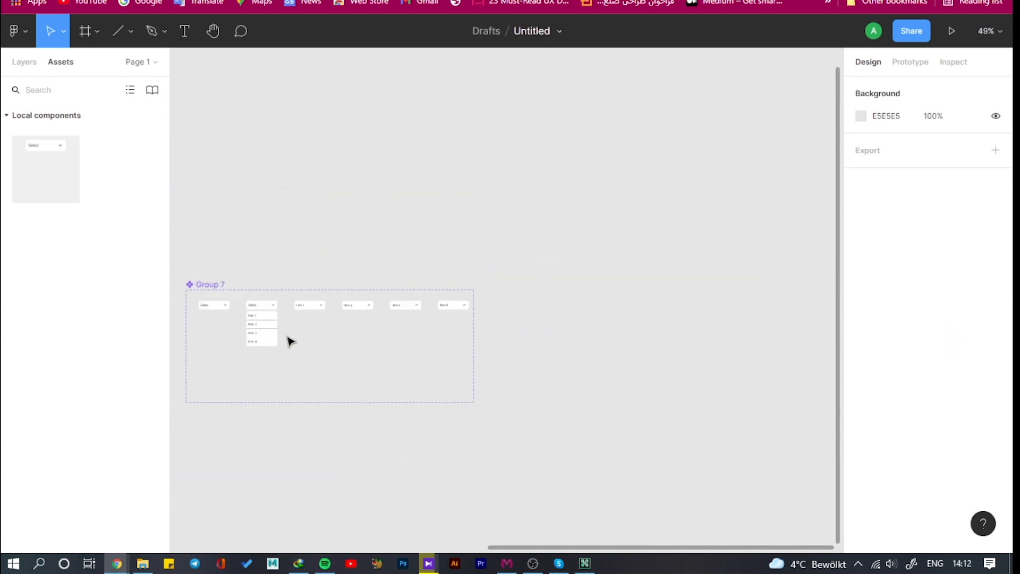
scroll(244, 308, "up", 5)
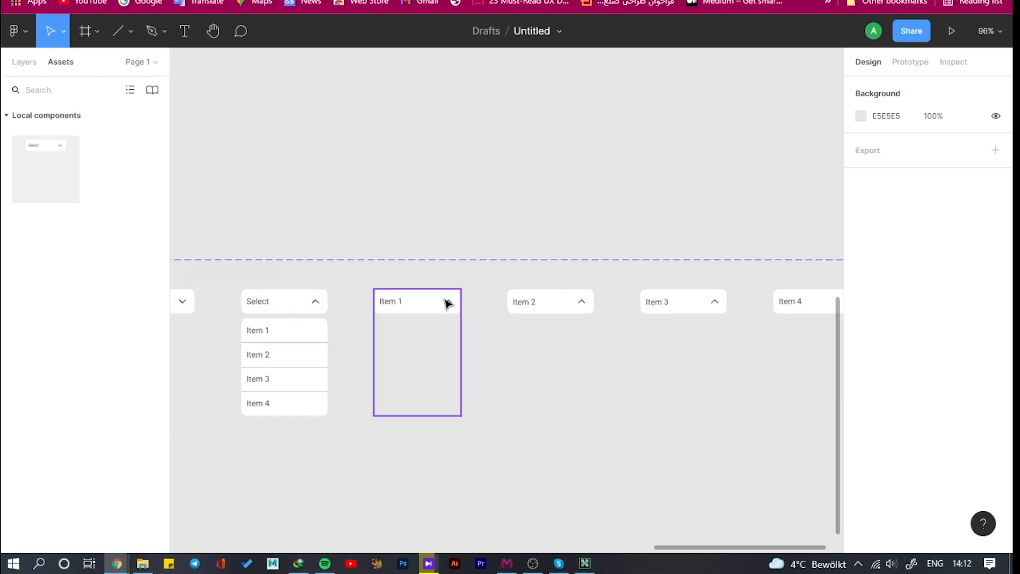
double_click(449, 302)
double_click(449, 302)
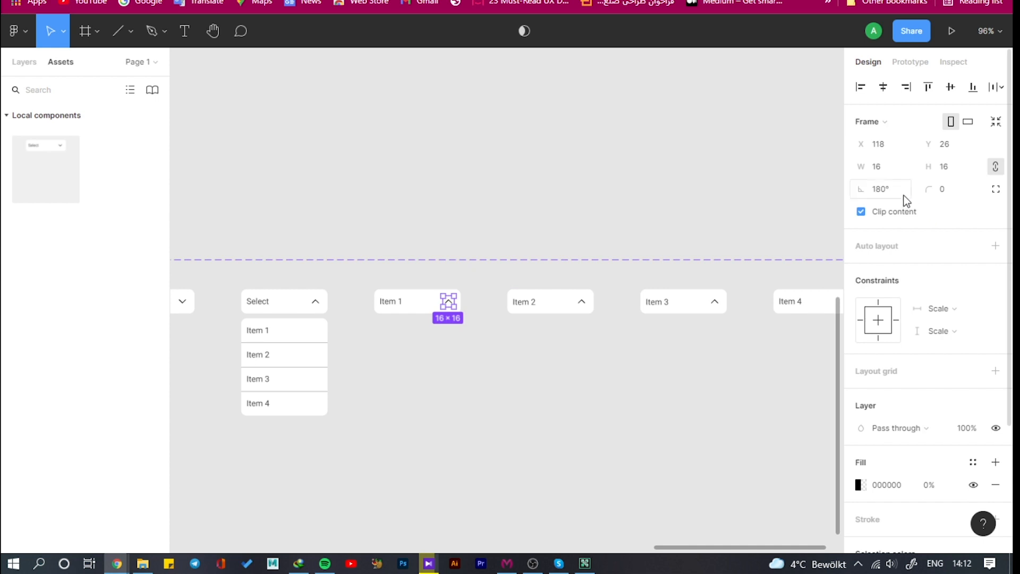
key("Return")
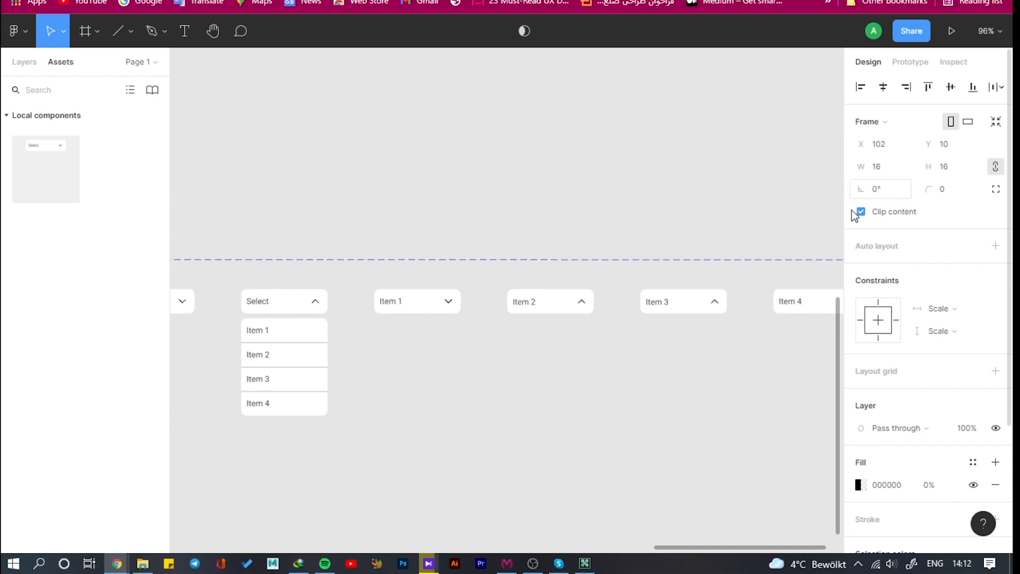
Set the rotation of the arrow icon in the Item 2 variant's header to 0°
double_click(582, 303)
double_click(583, 303)
left_click(895, 190)
type("0")
key("Return")
Set the rotation of the arrow icon in the Item 3 variant's header to 0°
double_click(715, 304)
double_click(715, 304)
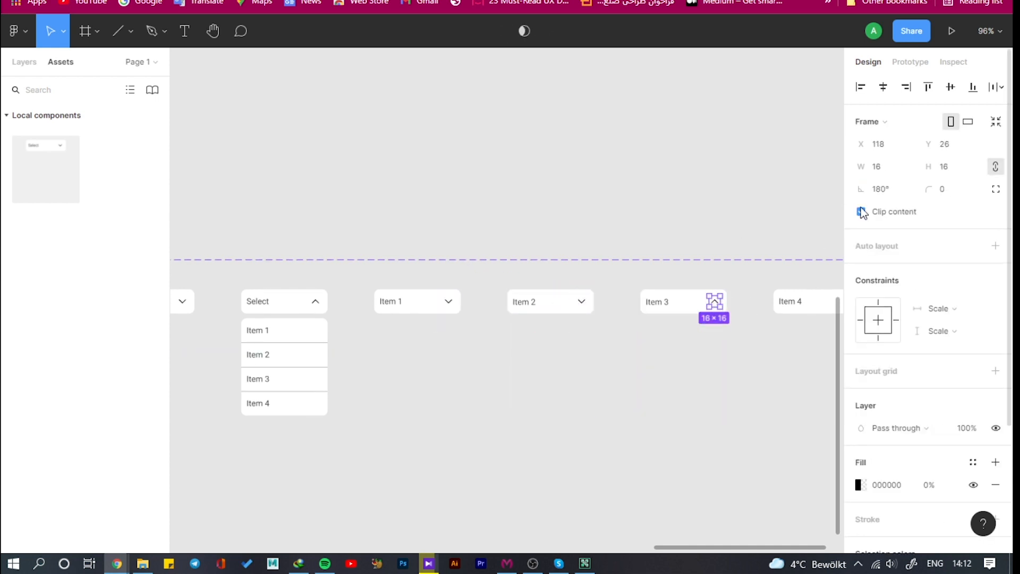
left_click(898, 192)
type("0")
key("Return")
Set the rotation of the arrow frame in the Item 4 variant's header to 0°
scroll(728, 288, "down", 2)
scroll(731, 288, "up", 2)
double_click(750, 314)
double_click(750, 314)
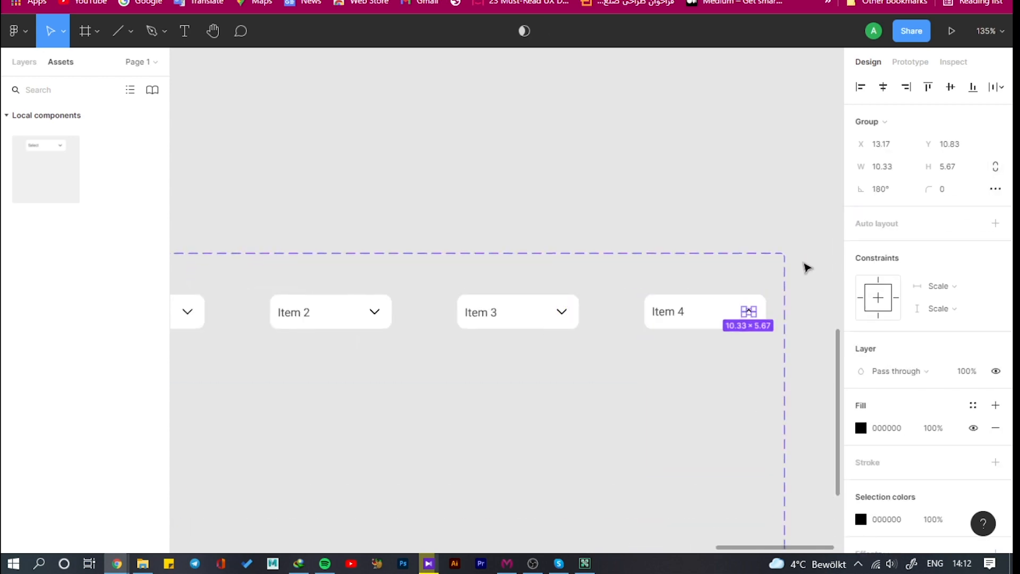
key("shift+Return")
left_click(891, 189)
type("0")
key("Return")
Add an on-click prototype interaction from the closed variant's header to the open dropdown variant, using Smart animate, Ease in and 200ms
scroll(691, 255, "down", 3)
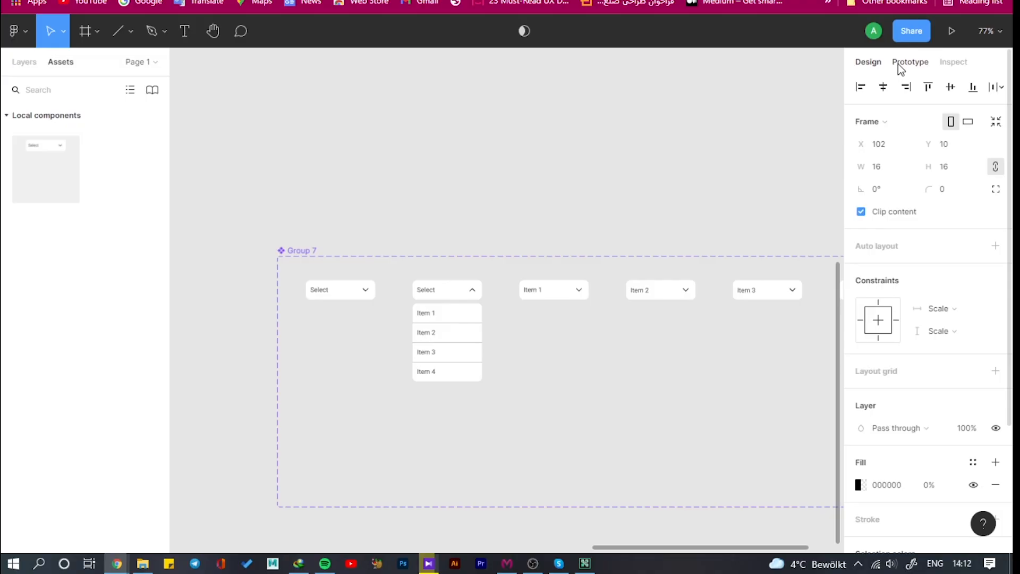
left_click(905, 66)
left_click(360, 286)
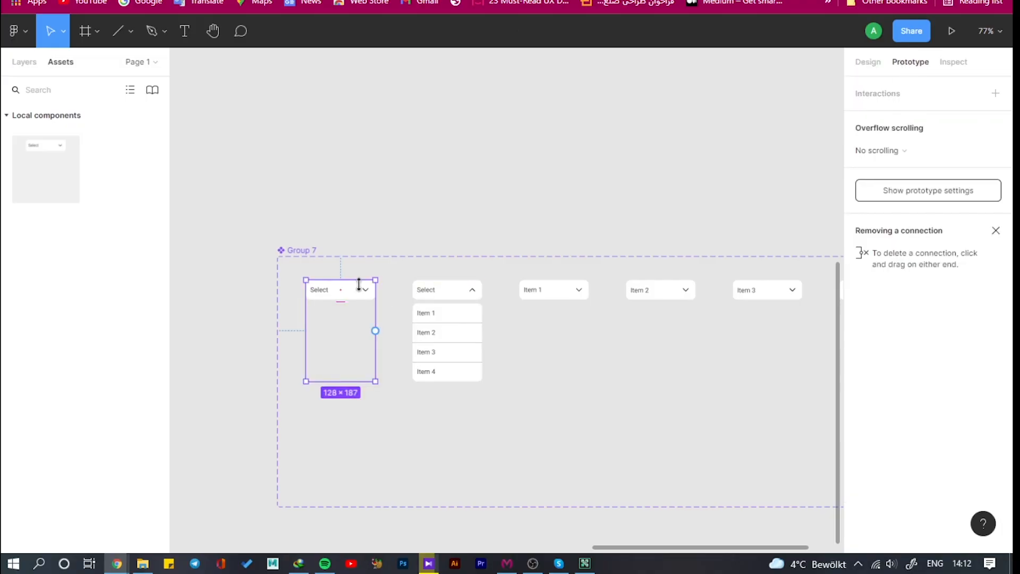
double_click(355, 291)
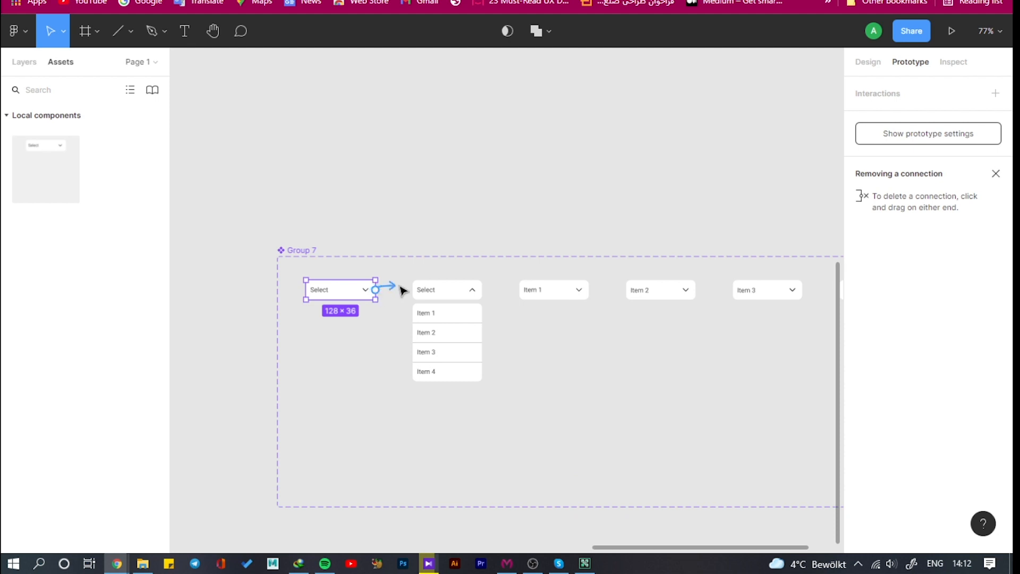
left_click_drag(404, 289, 427, 298)
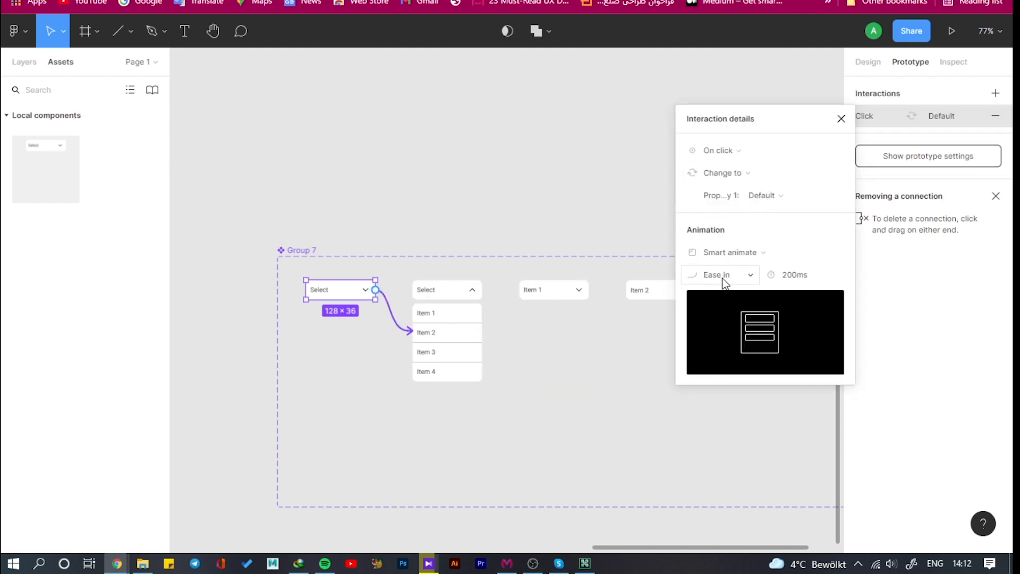
left_click(751, 274)
left_click(750, 275)
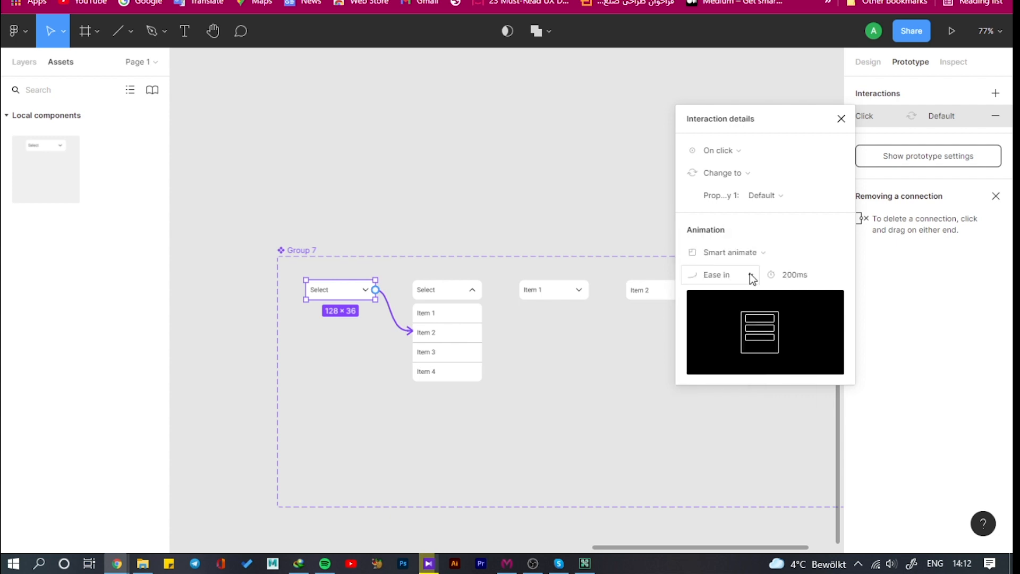
left_click(842, 119)
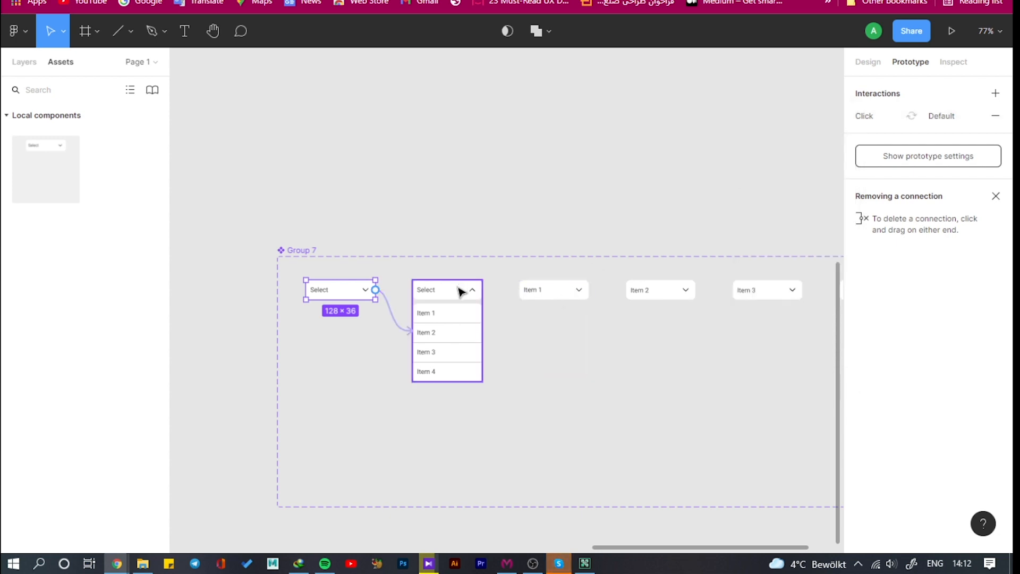
Add an on-click interaction from the Item 1 row of the open dropdown that changes to Variant3
left_click(450, 316)
left_click(450, 316)
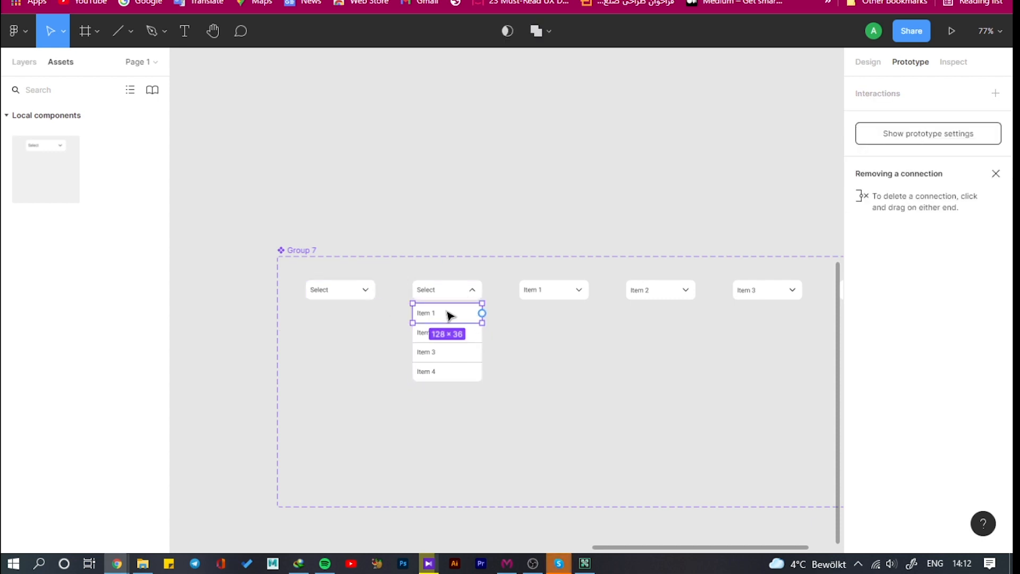
left_click_drag(486, 317, 526, 292)
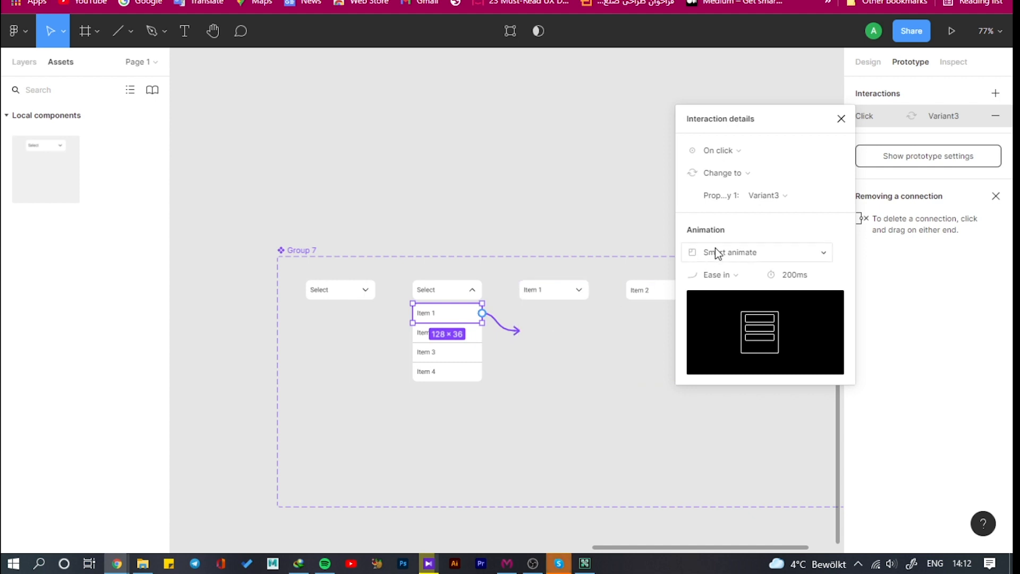
left_click(841, 119)
Add on-click interactions from the open dropdown's Item 2 row to Variant4 and its Item 3 row to Variant5
left_click(478, 336)
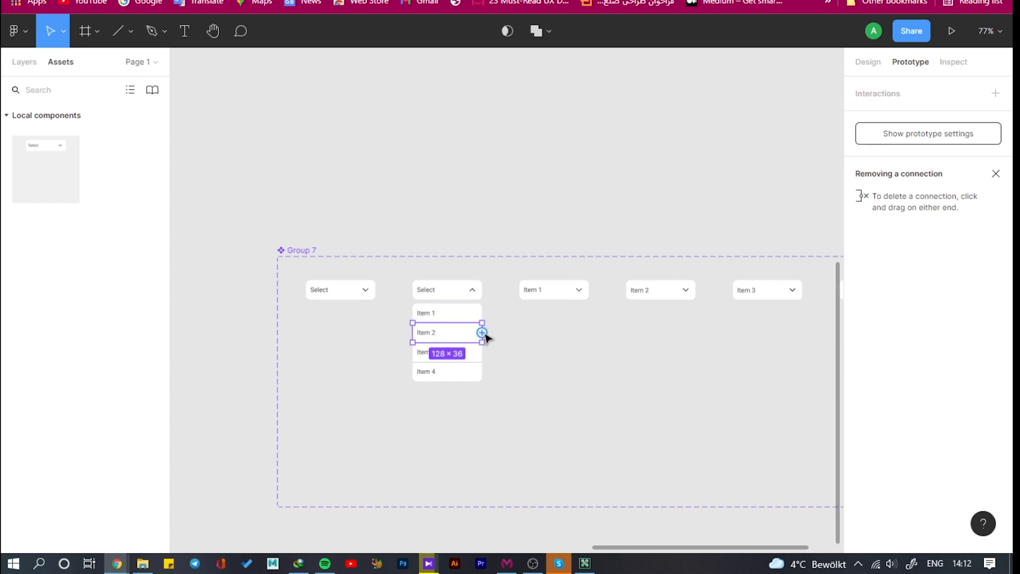
left_click_drag(487, 338, 650, 295)
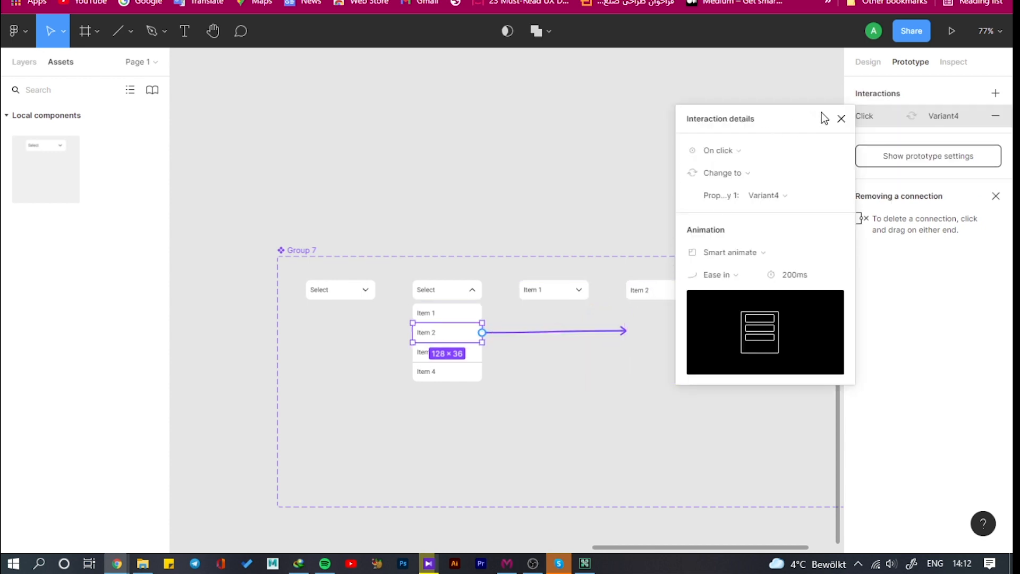
left_click(841, 119)
left_click(471, 353)
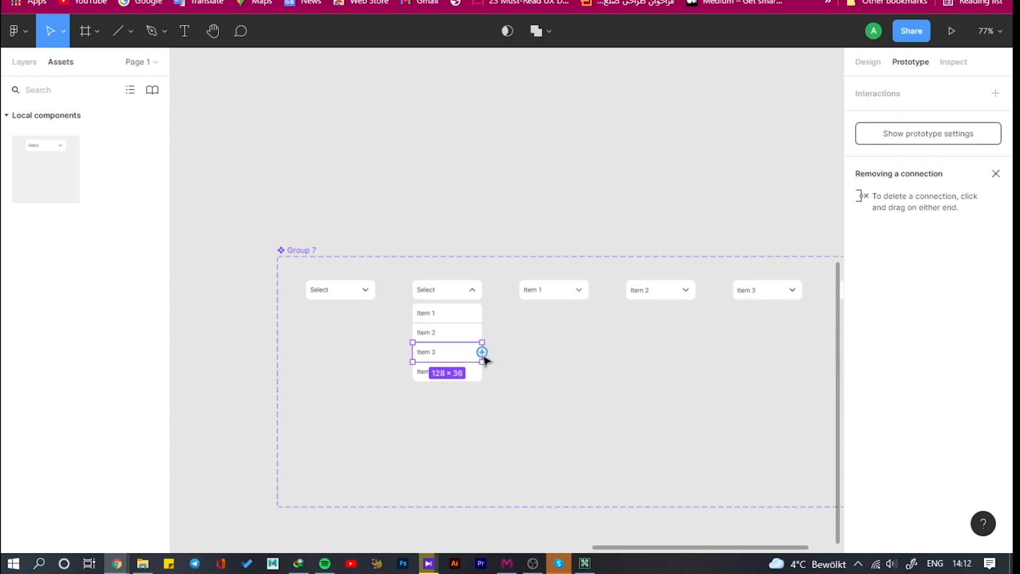
left_click_drag(482, 352, 747, 308)
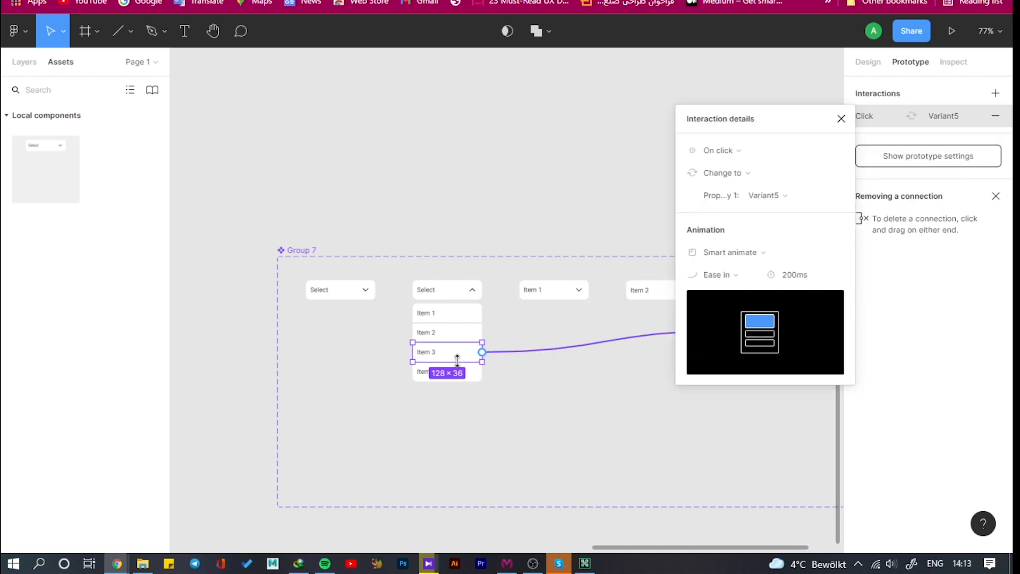
Add an on-click interaction from the Item 4 row of the open dropdown that changes to Variant6
left_click(476, 377)
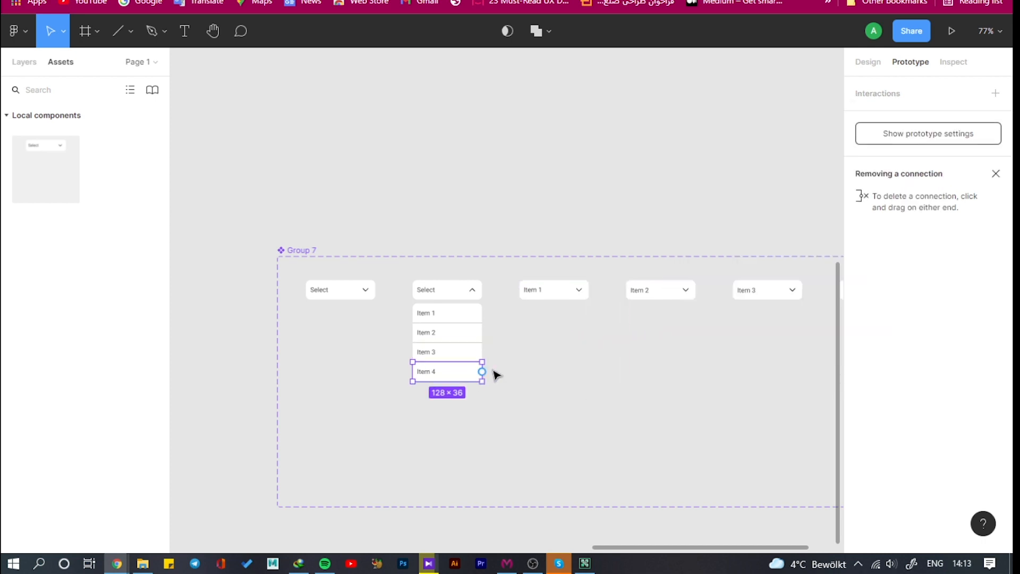
scroll(496, 375, "down", 3)
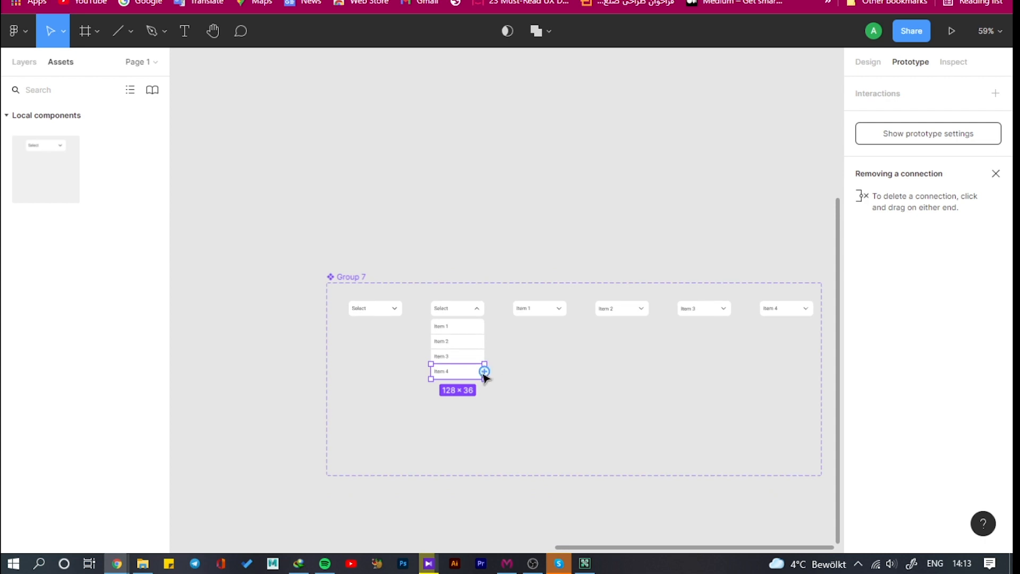
left_click_drag(484, 372, 769, 330)
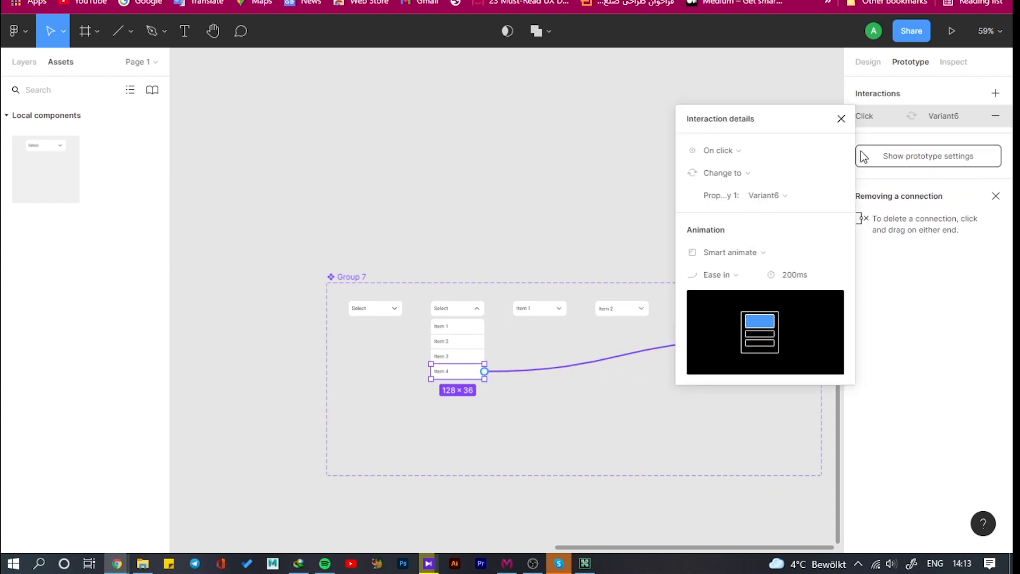
left_click(841, 119)
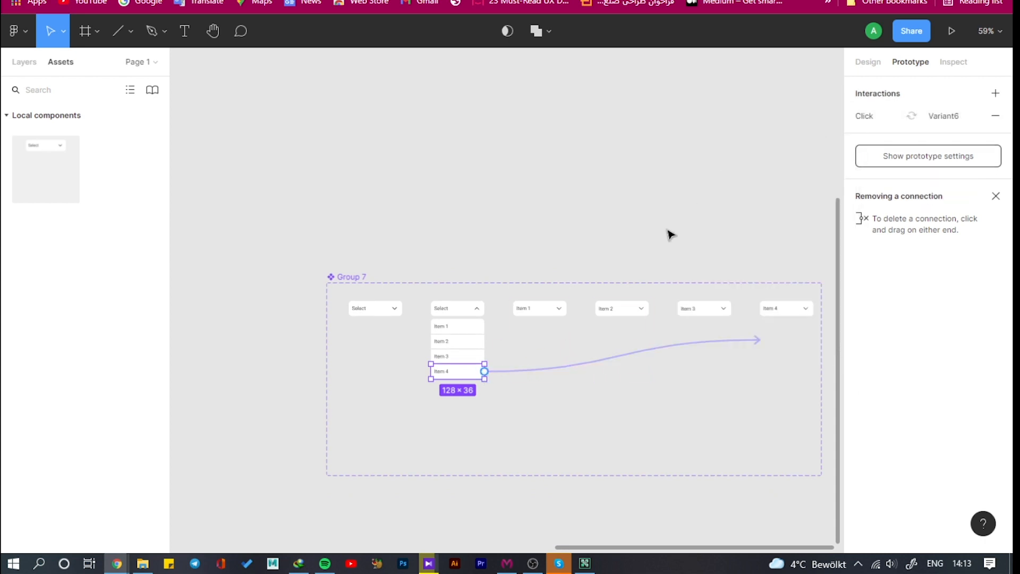
Add an on-click interaction from the Item 1 variant's header back to the open dropdown variant, Default
left_click(544, 303)
scroll(543, 306, "up", 5)
double_click(531, 320)
left_click_drag(589, 310, 411, 343)
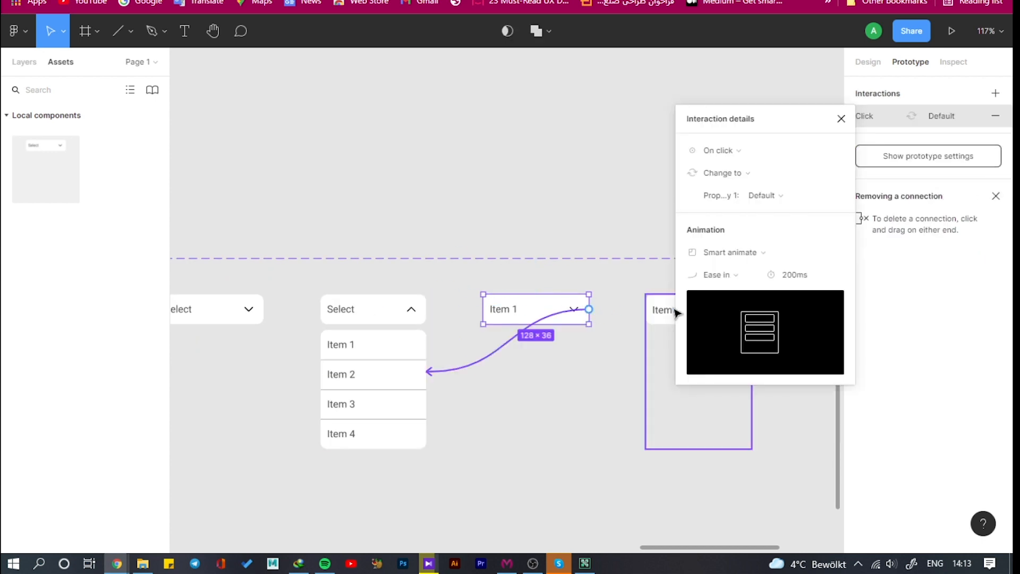
left_click(841, 119)
Add an on-click interaction from the Item 2 variant's header back to the open dropdown variant, Default
double_click(689, 314)
left_click_drag(752, 309, 349, 305)
left_click(842, 118)
Add an on-click interaction from the Item 3 variant's header back to the open dropdown variant, Default
scroll(677, 326, "down", 3)
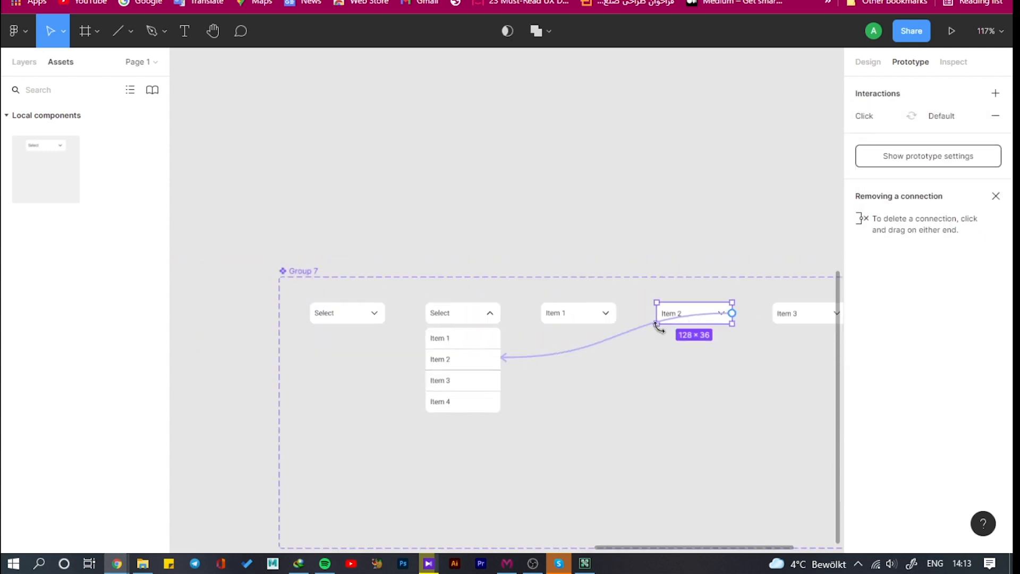
left_click(781, 314)
double_click(780, 315)
left_click_drag(823, 315, 457, 377)
scroll(451, 381, "down", 5)
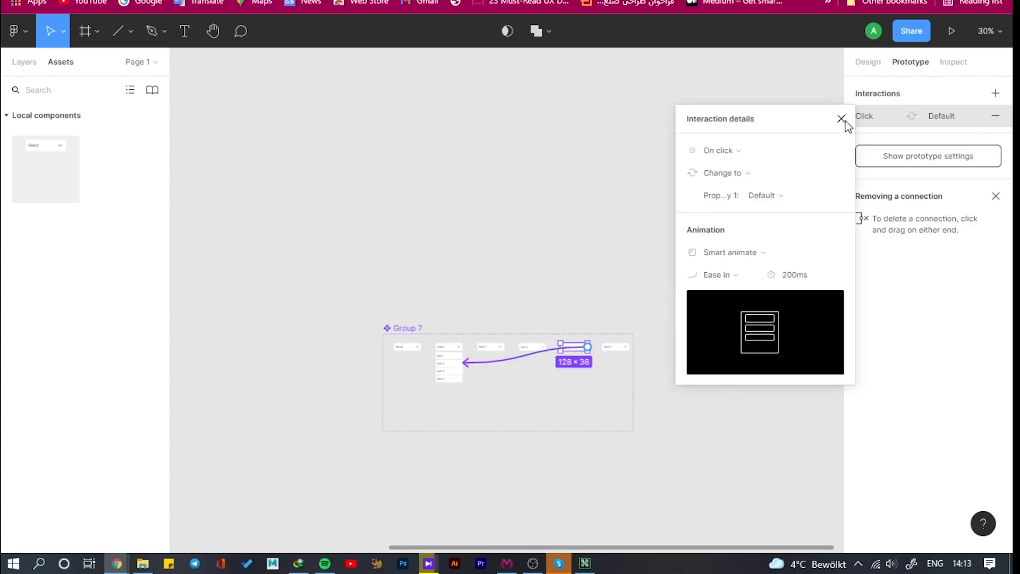
Add an on-click interaction from the Item 4 variant's header back to the open dropdown variant, Default
left_click(841, 118)
scroll(518, 339, "up", 3)
left_click(707, 348)
scroll(712, 340, "up", 2)
left_click(707, 341)
left_click_drag(752, 342, 311, 385)
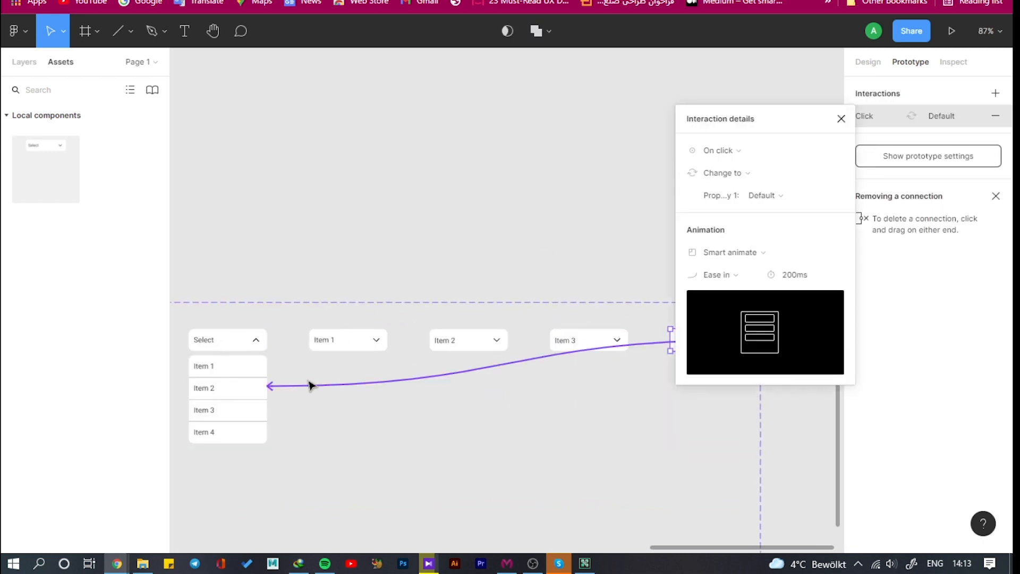
left_click(842, 119)
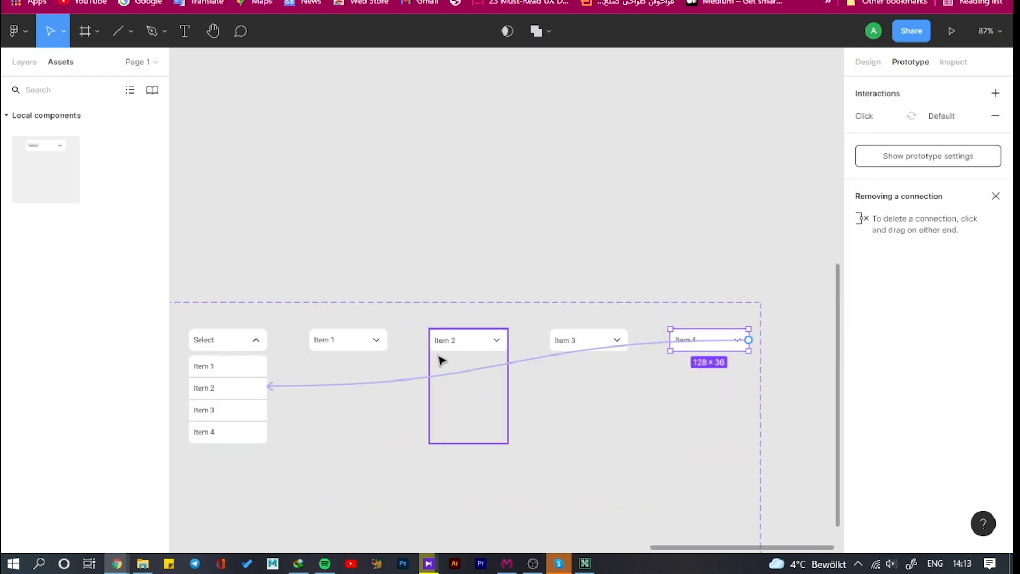
Set the animation easing to Ease out for the on-click interactions of the Item 1 and Item 2 rows in the open dropdown
left_click(367, 342)
left_click_drag(387, 340, 292, 397)
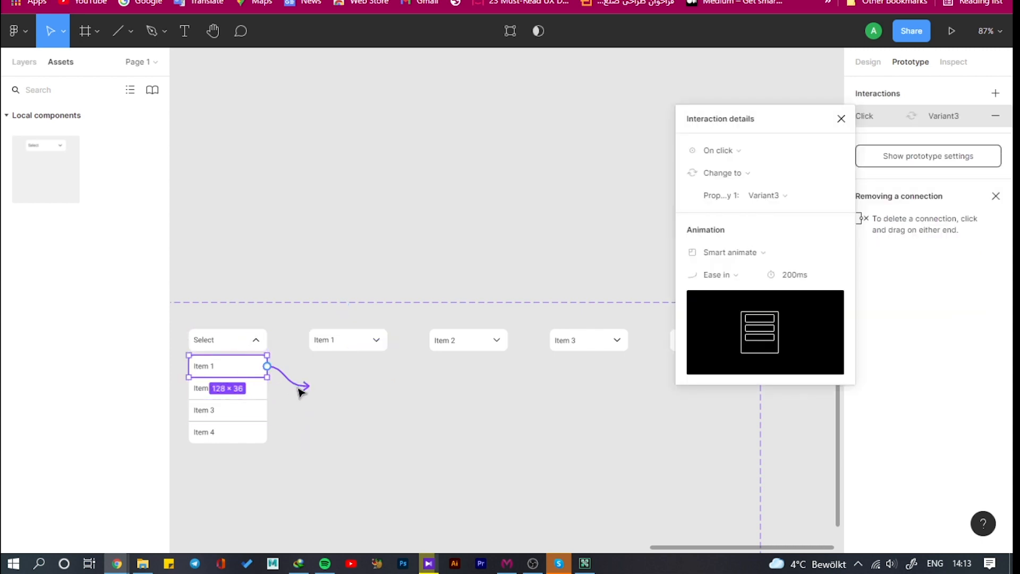
left_click(751, 272)
left_click(741, 289)
left_click(247, 389)
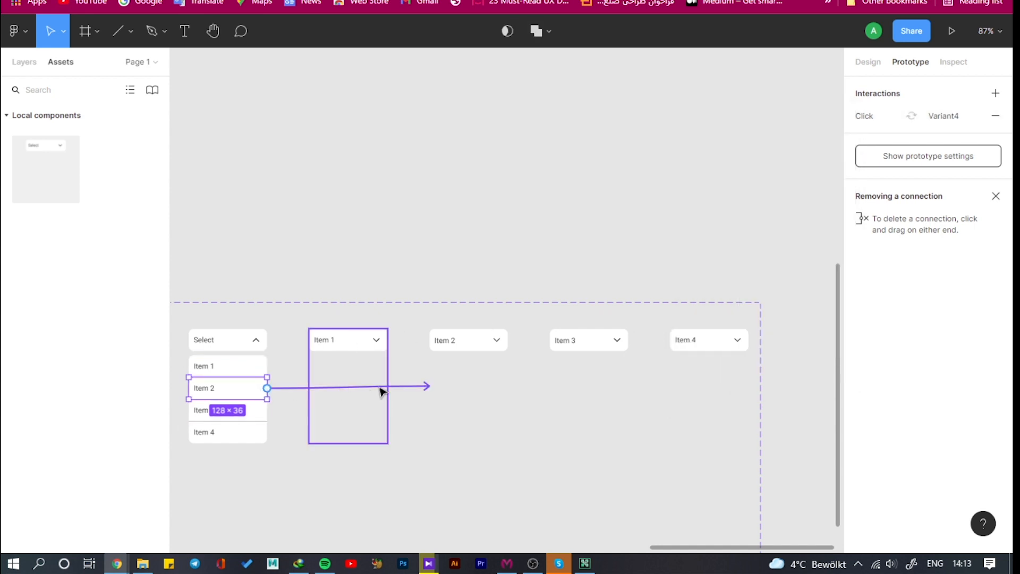
left_click(883, 117)
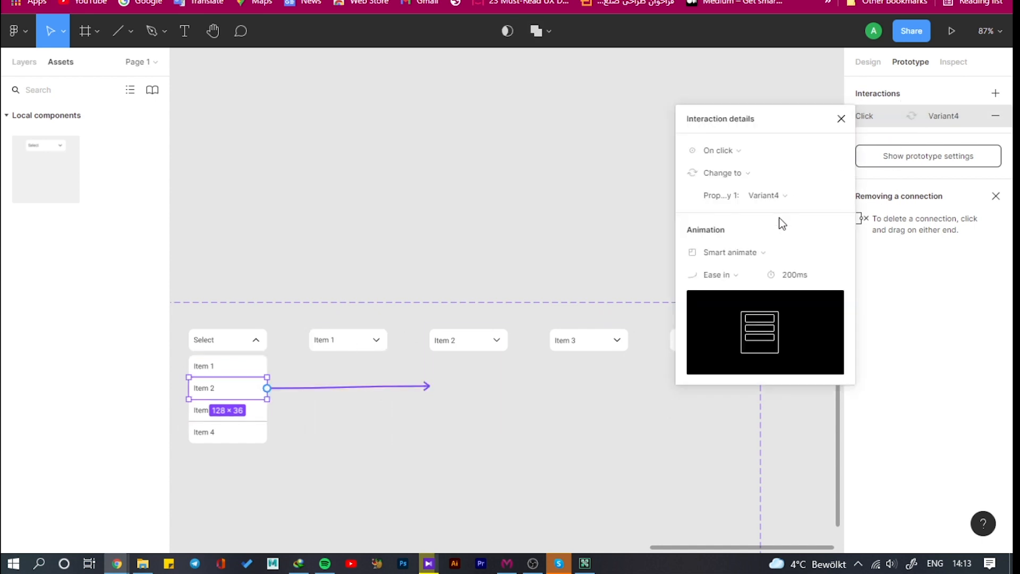
left_click(749, 275)
left_click(736, 292)
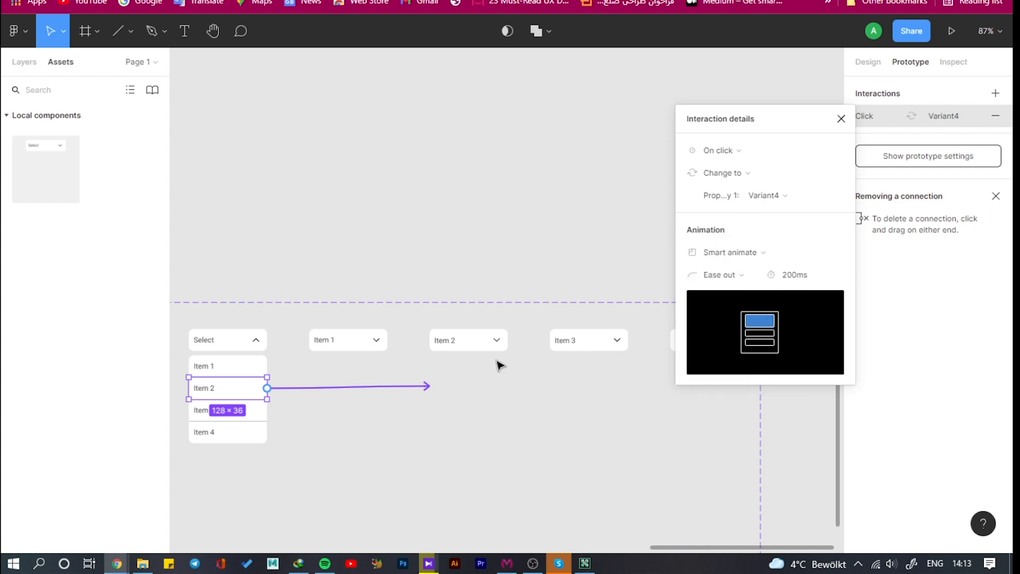
Set the animation easing to Ease out for the on-click interactions of the Item 3 and Item 4 rows in the open dropdown
left_click(256, 418)
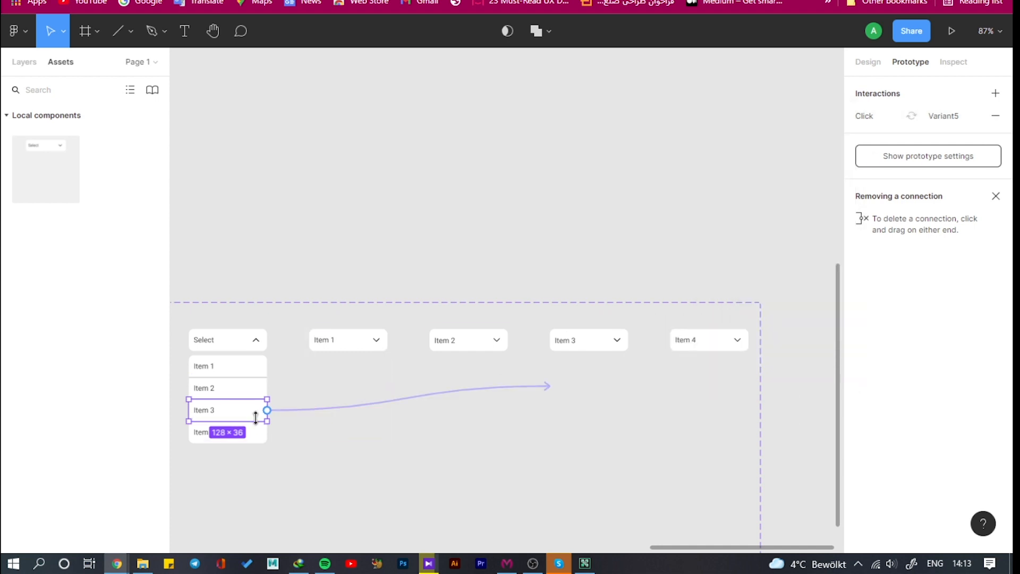
left_click(875, 118)
left_click(749, 275)
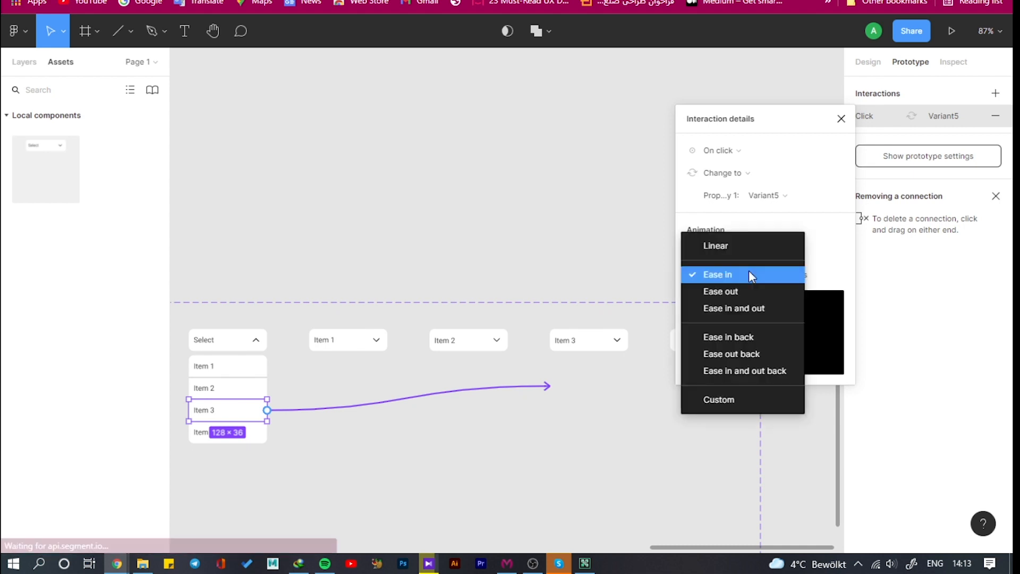
left_click(744, 293)
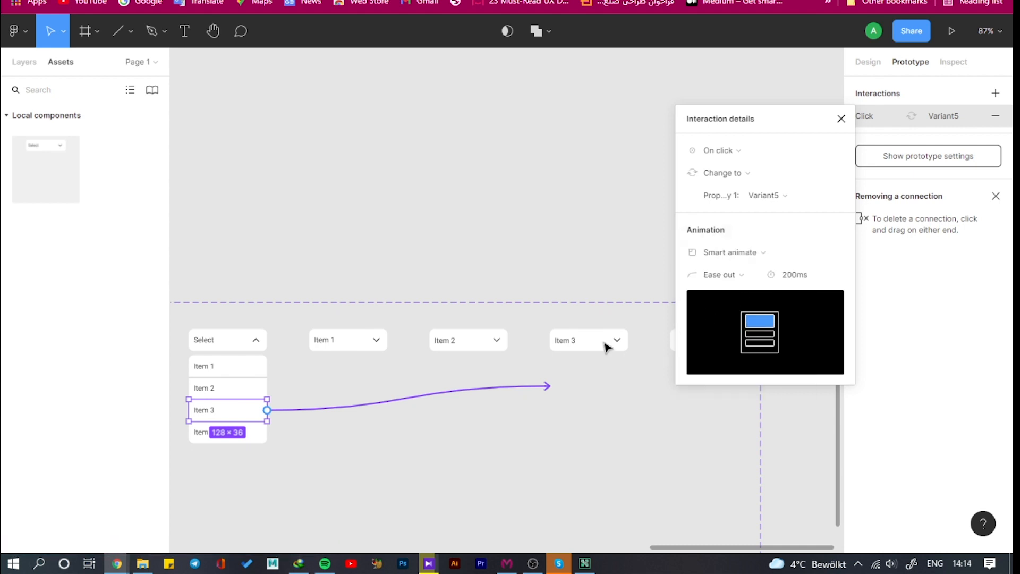
left_click(259, 432)
left_click(872, 112)
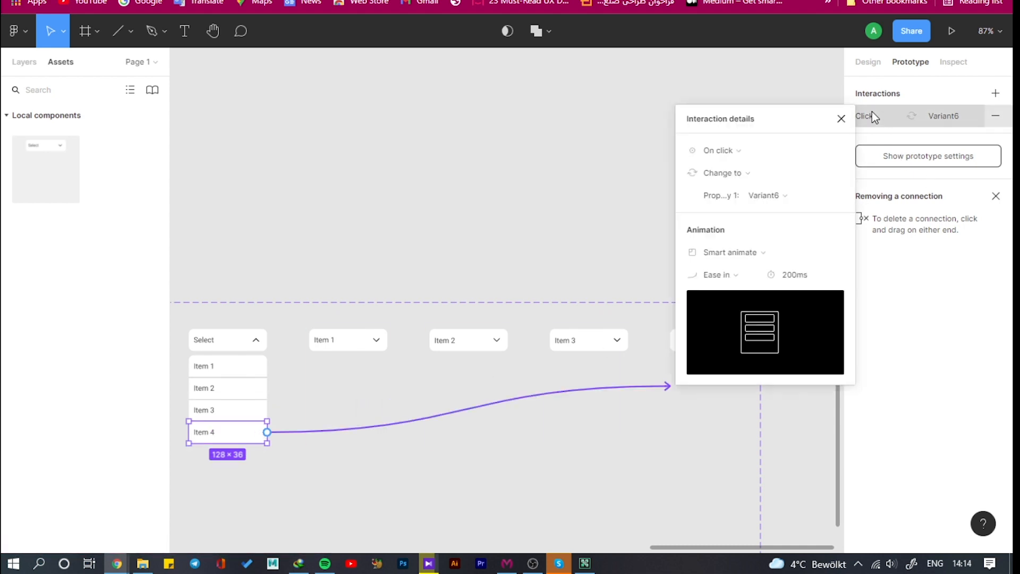
left_click(738, 274)
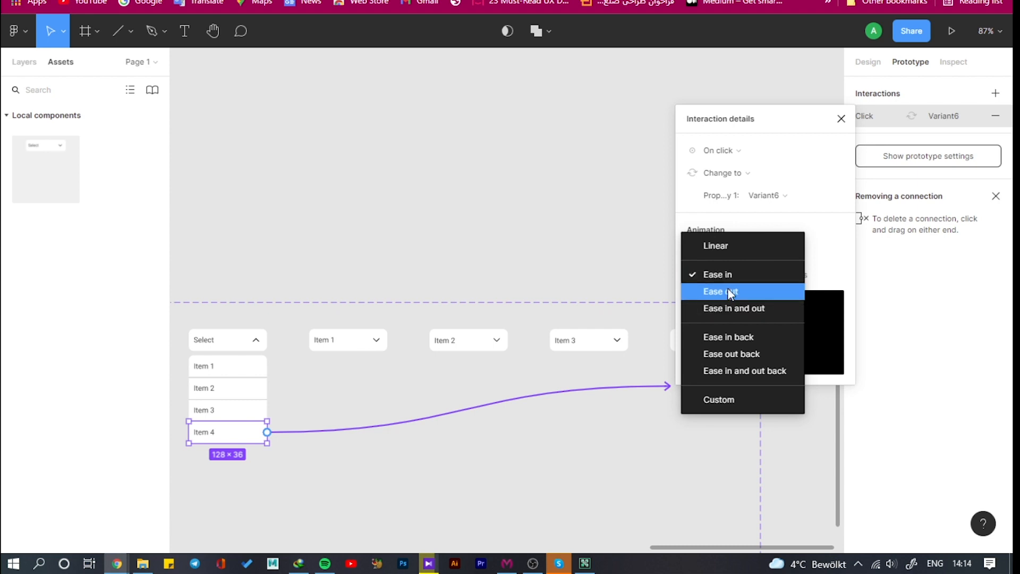
left_click(728, 289)
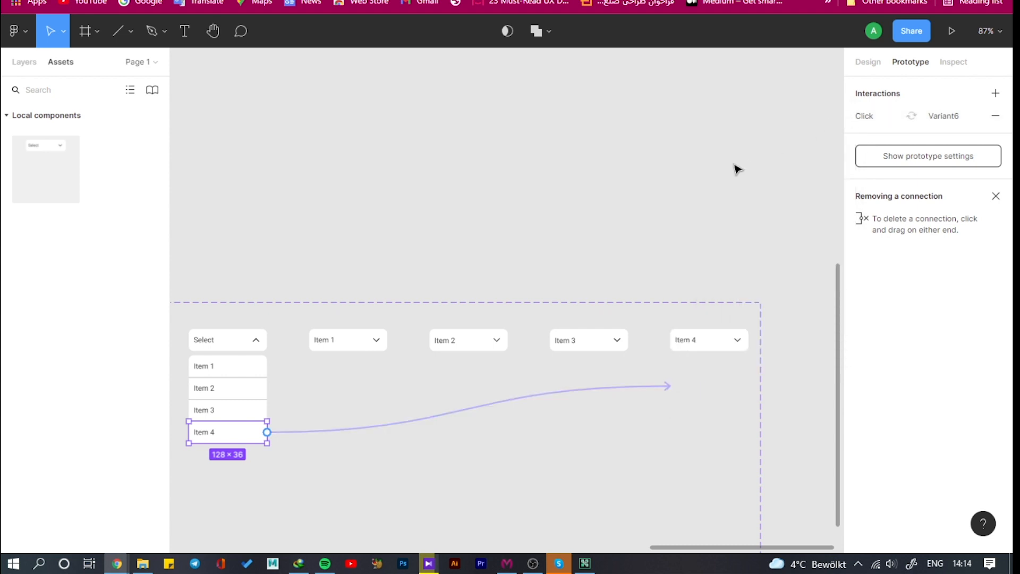
Draw a portrait frame about 1415 × 1955 on the empty canvas beside the Group 7 component set
scroll(736, 167, "down", 3)
scroll(372, 265, "up", 3)
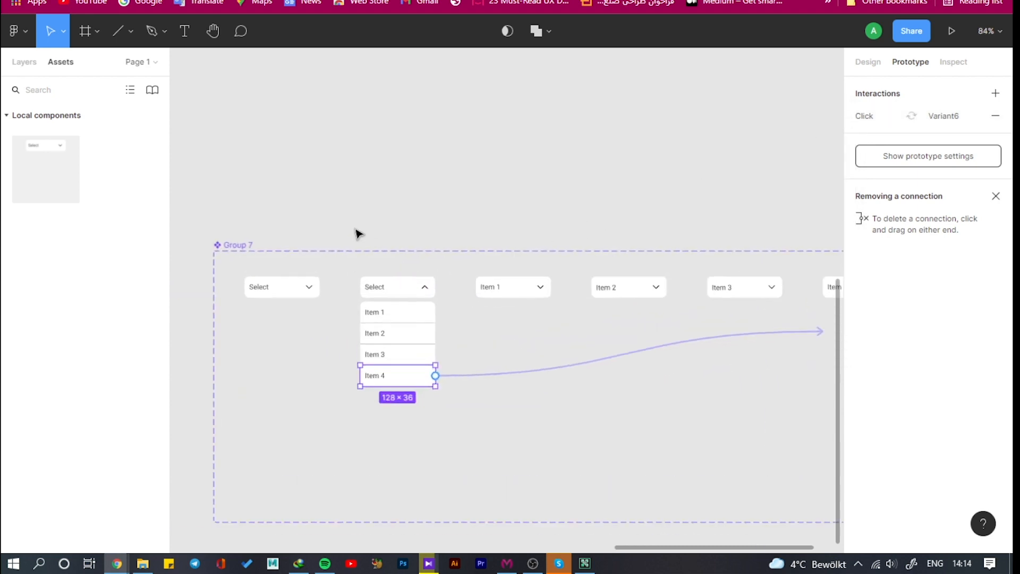
left_click(353, 188)
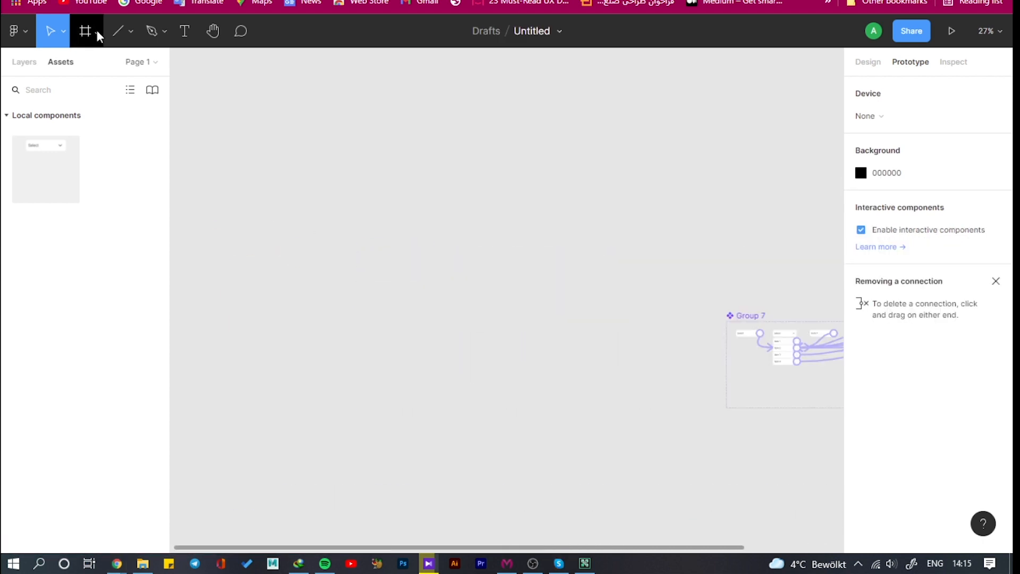
left_click(97, 31)
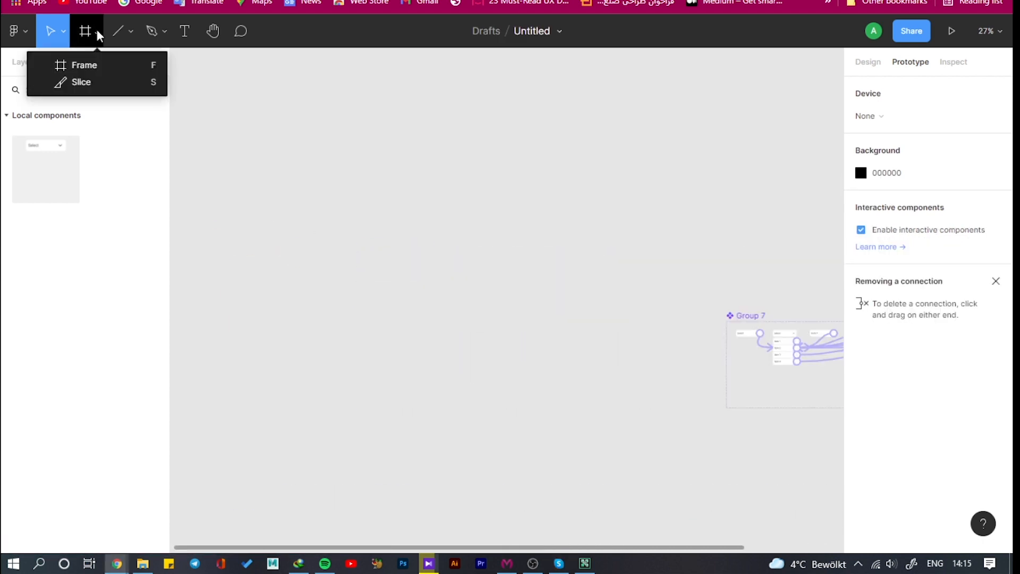
left_click(85, 65)
left_click_drag(214, 105, 479, 471)
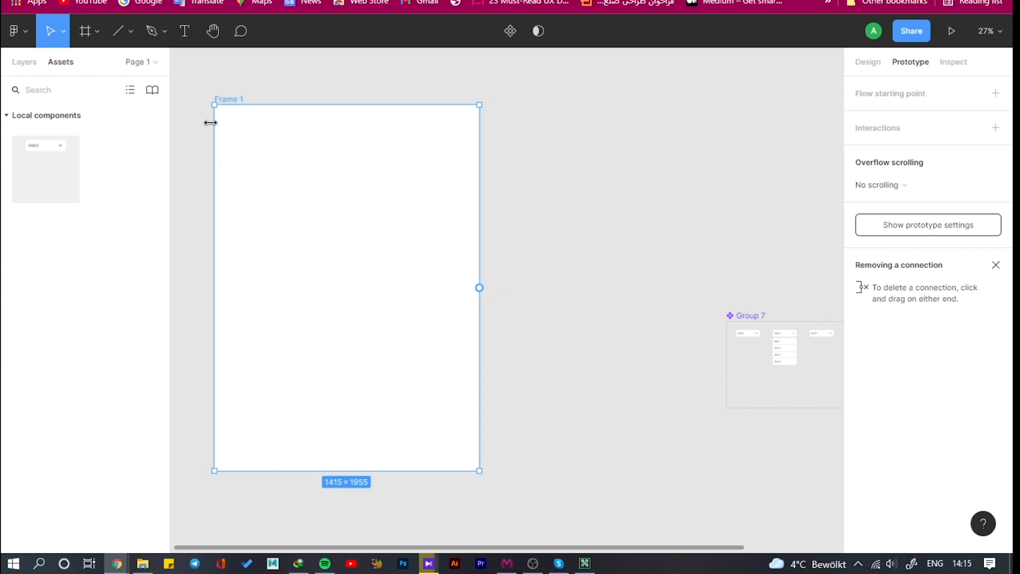
left_click(592, 128)
Change the new frame's fill to the light pink FFB6B6
left_click(270, 120)
left_click(872, 61)
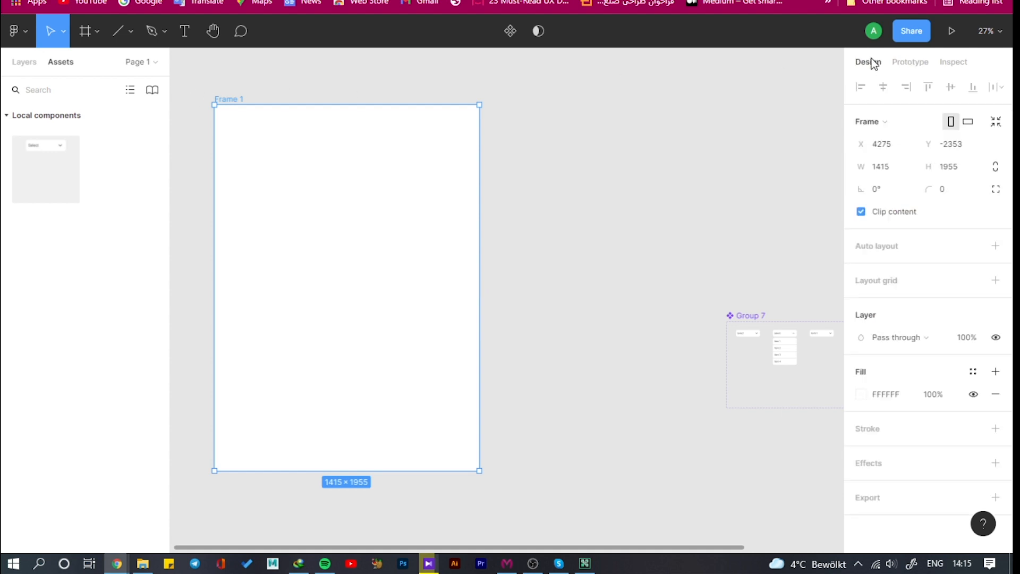
left_click(861, 394)
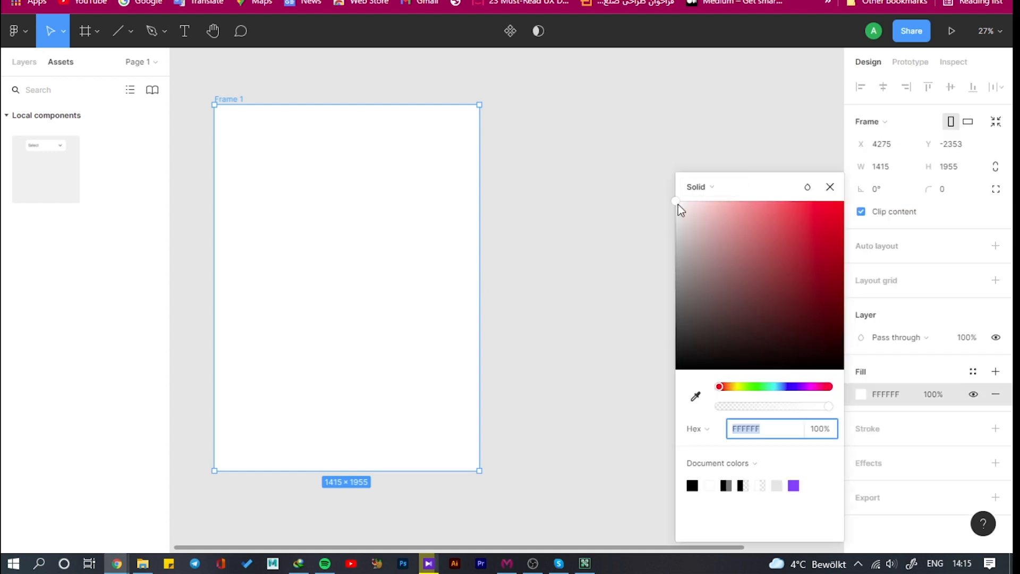
left_click_drag(678, 204, 724, 201)
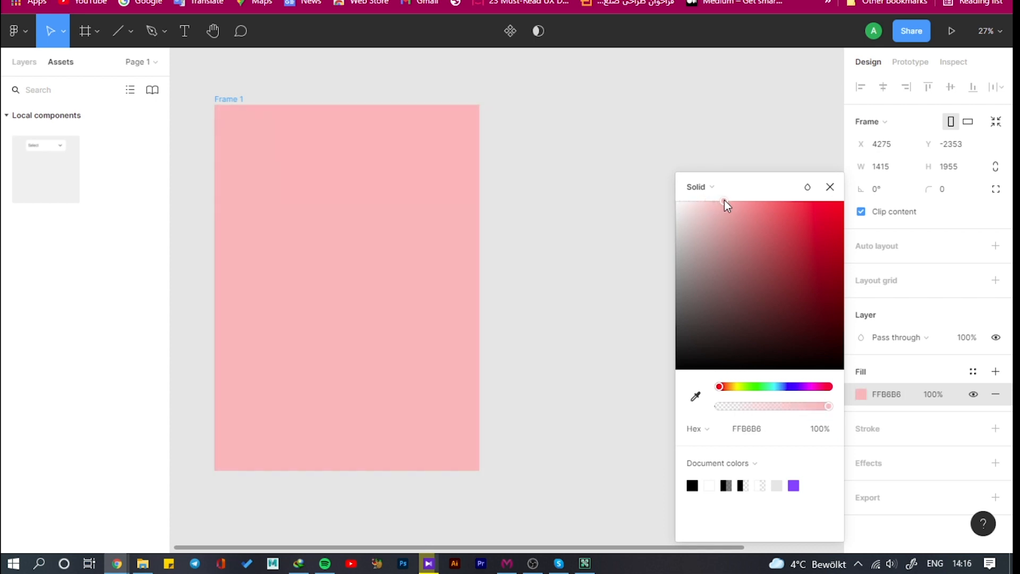
left_click(829, 186)
left_click(763, 166)
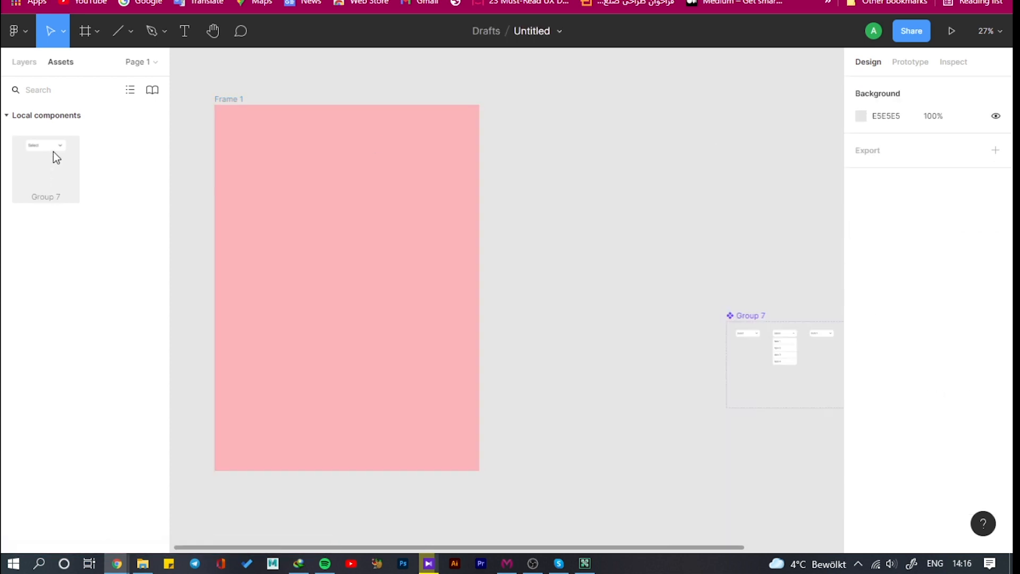
Place a Group 7 dropdown instance in the upper-left area of the pink frame at about X 255, Y 179, and start the frame's prototype preview
left_click_drag(52, 155, 273, 140)
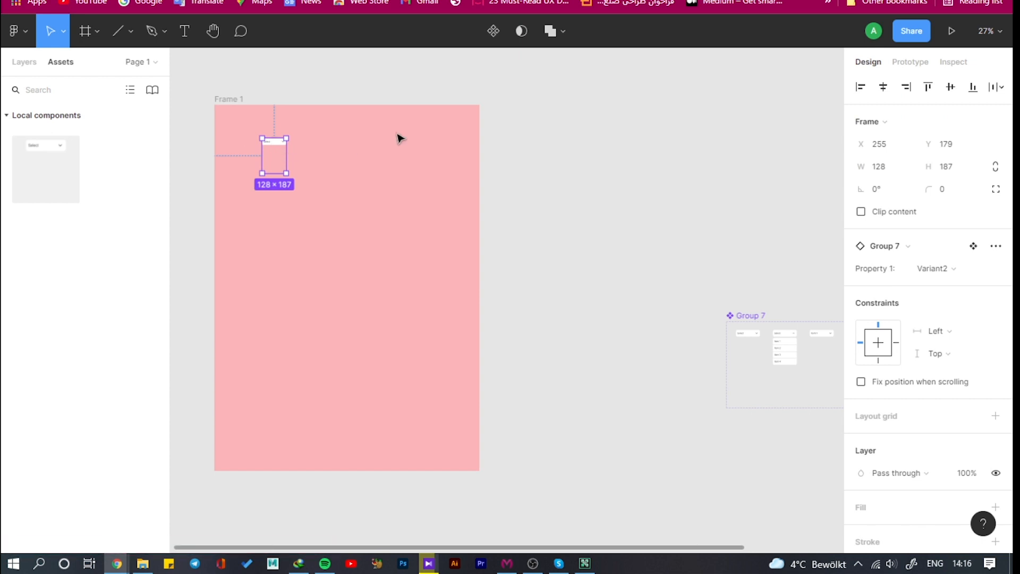
left_click(530, 101)
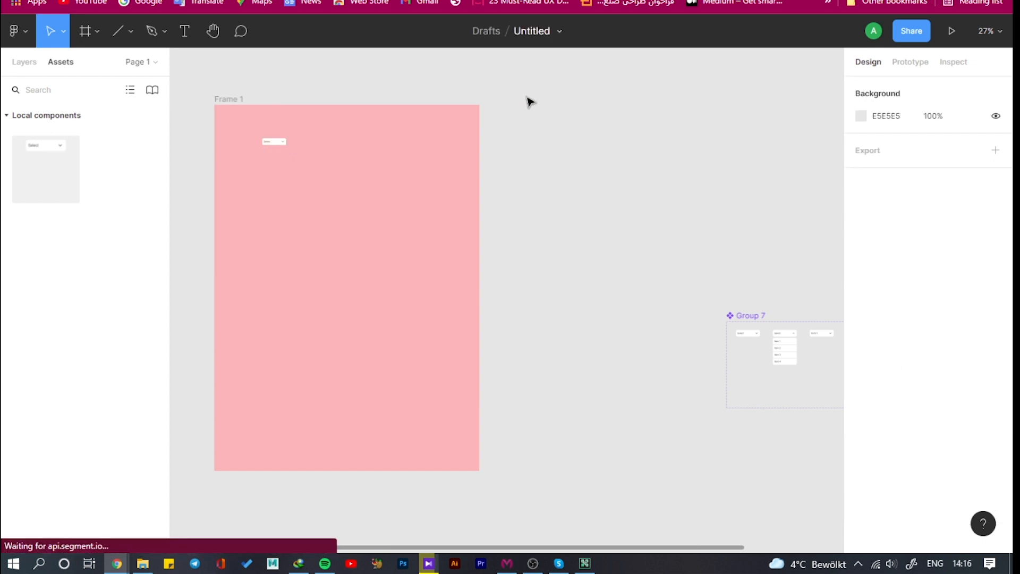
left_click(237, 104)
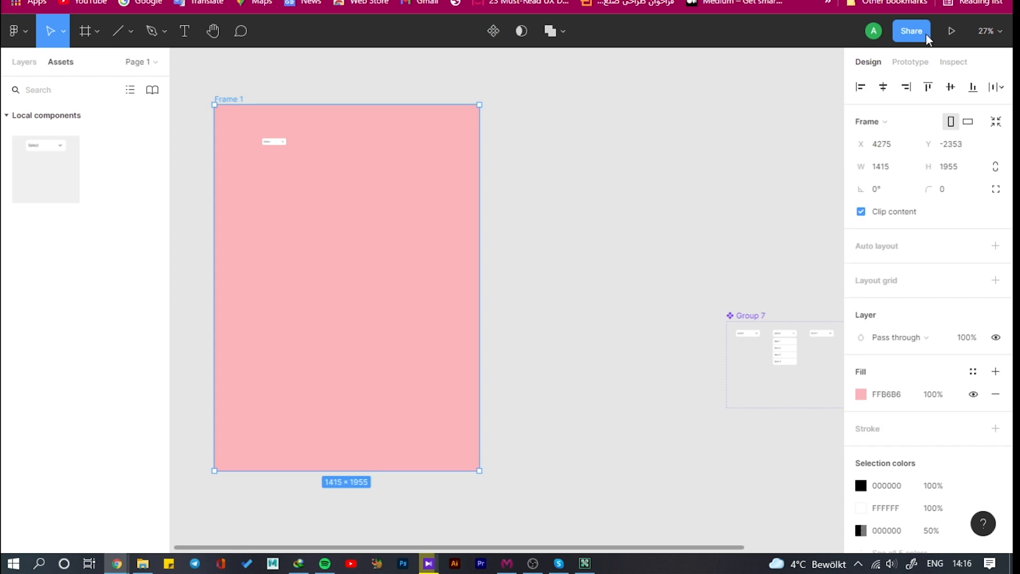
left_click(953, 30)
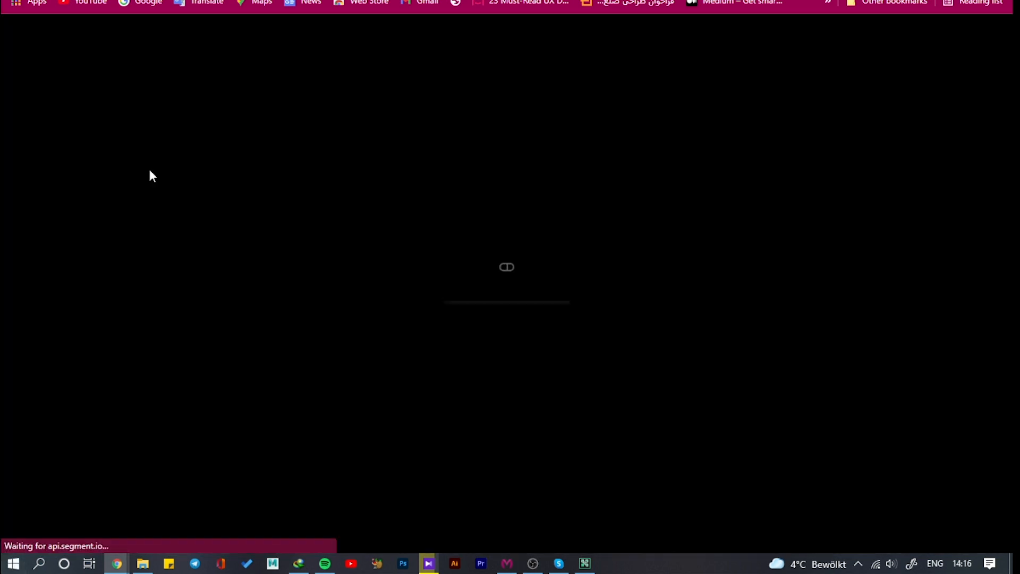